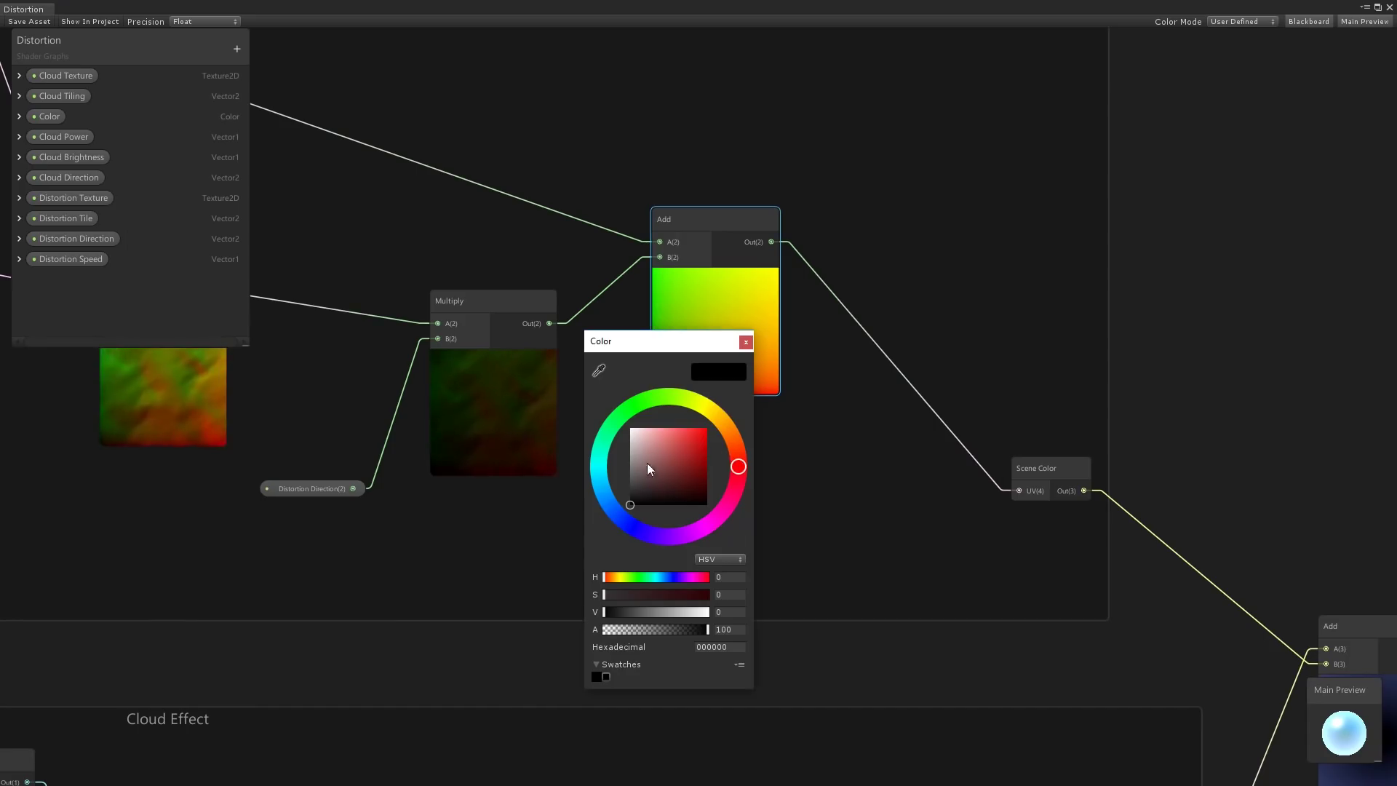
Set the precision of the Multiply node that combines Color with the cloud effect to Half
{"action": "left_click_drag", "start_coordinate": [648, 463], "coordinate": [697, 441]}
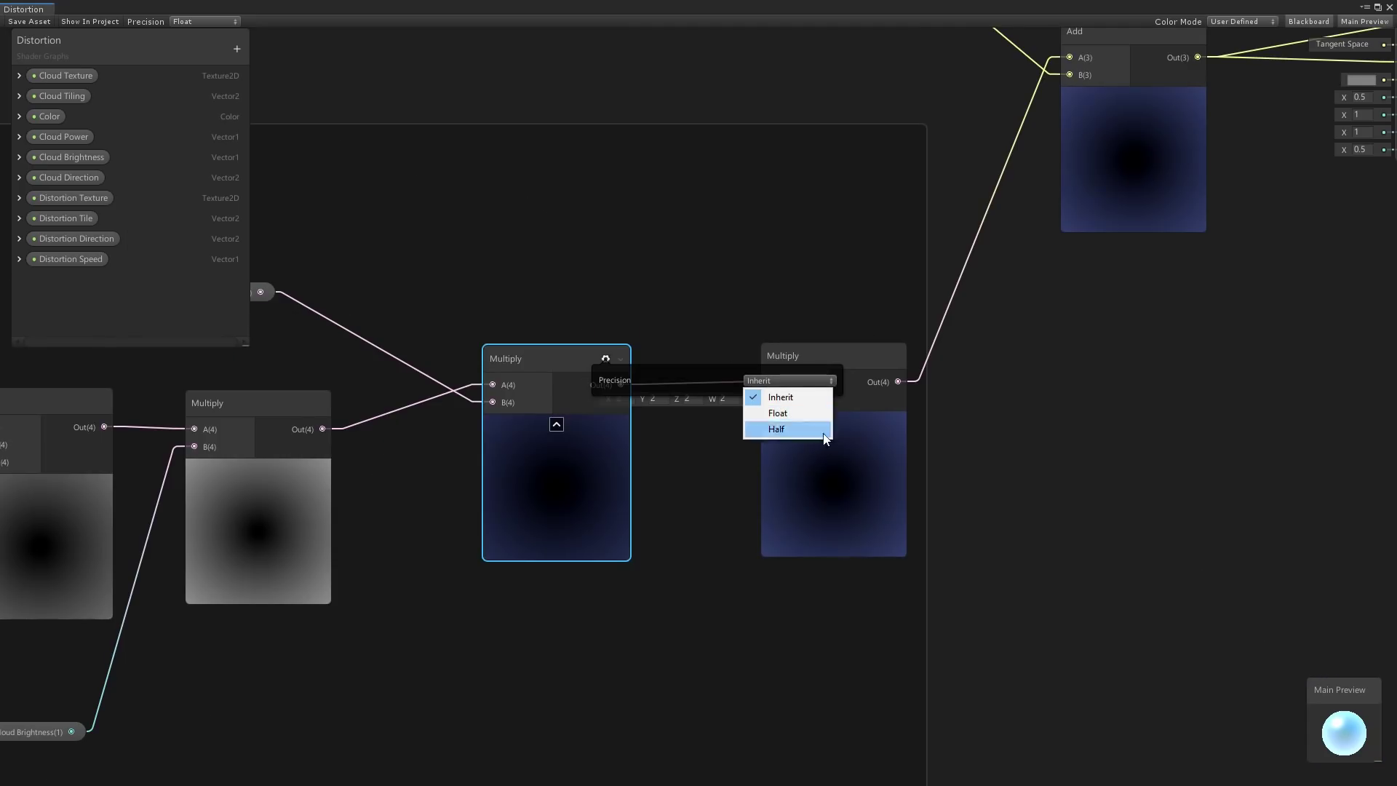
{"action": "left_click", "coordinate": [801, 429]}
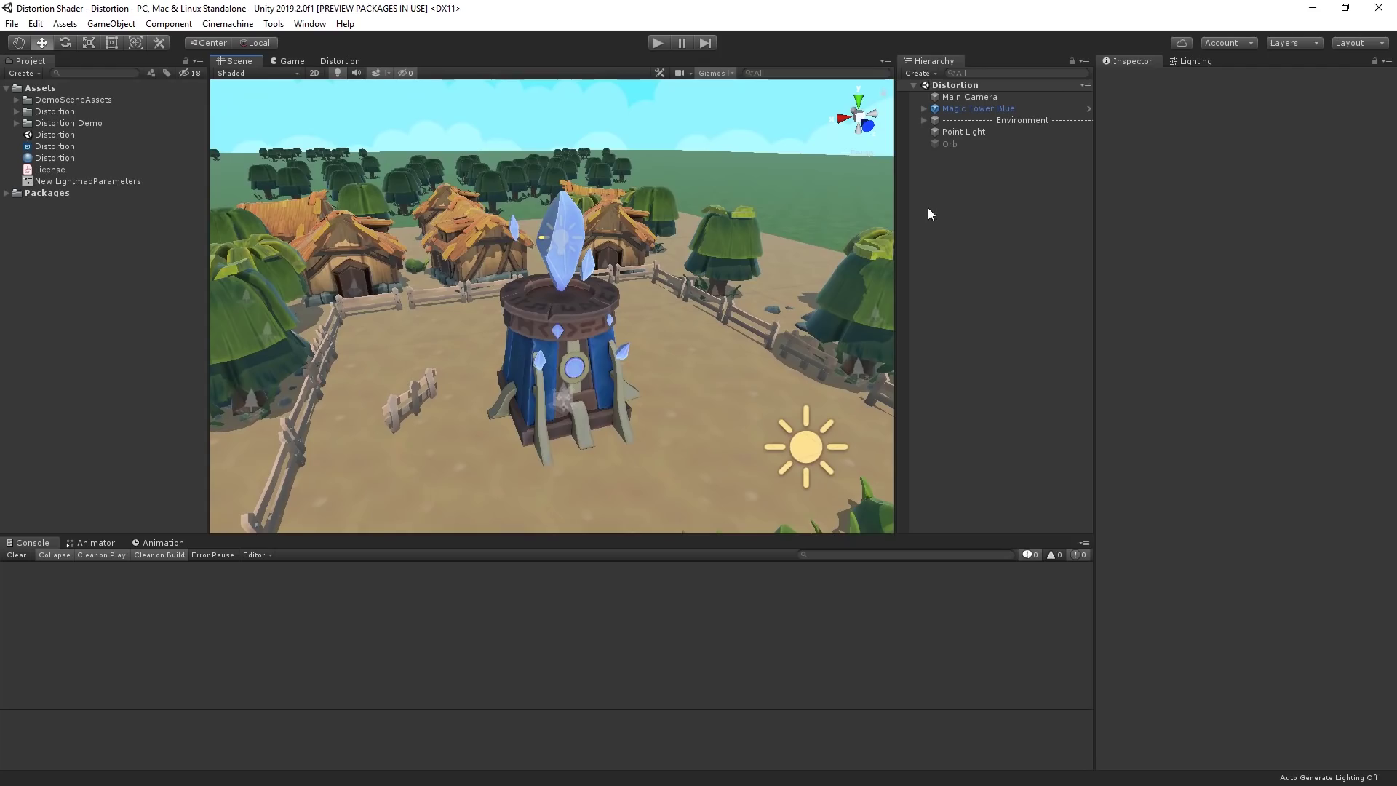
Activate the Orb object so that it surrounds the crystal on the magic tower
{"action": "left_click", "coordinate": [1005, 144]}
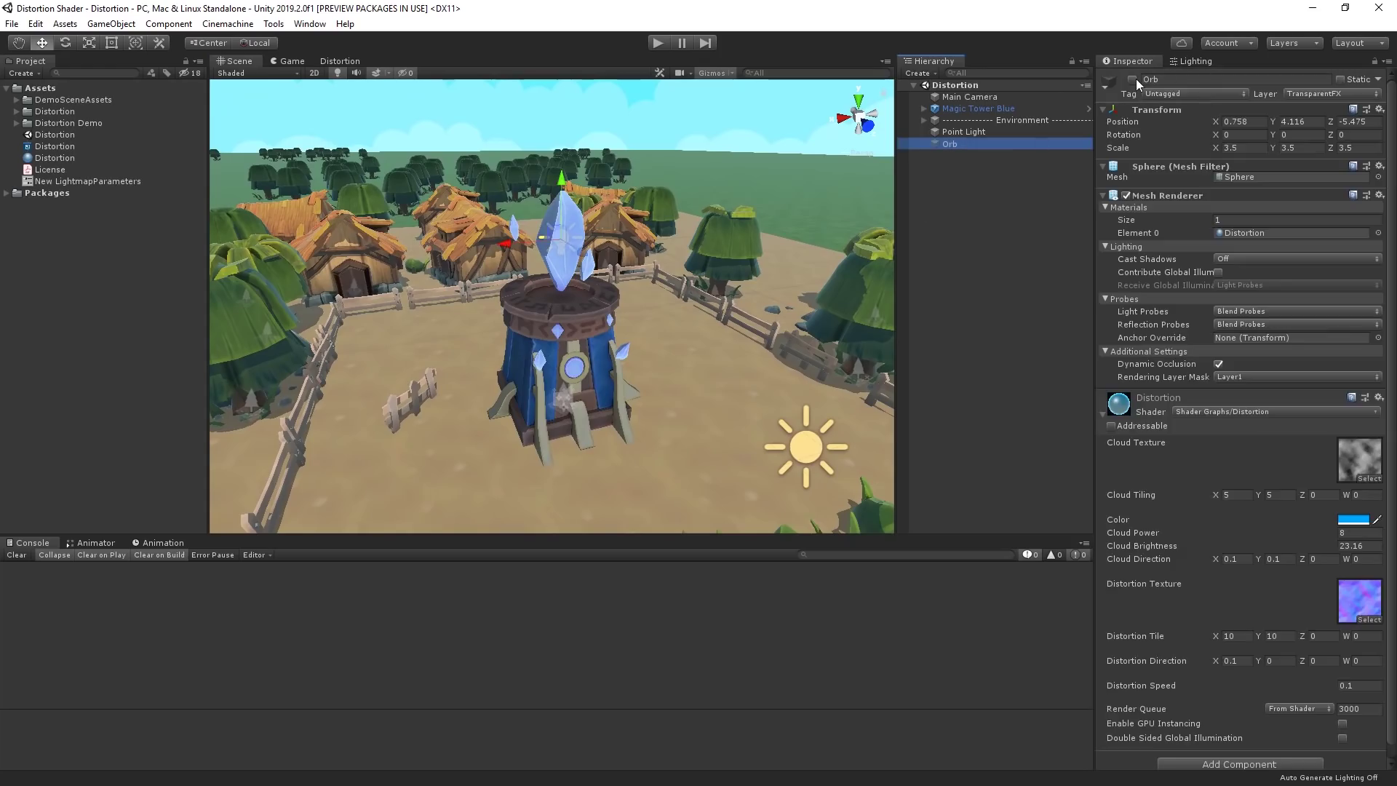
{"action": "left_click", "coordinate": [1133, 79]}
{"action": "left_click", "coordinate": [933, 322]}
{"action": "mouse_move", "coordinate": [621, 239]}
{"action": "middle_mouse_down"}
{"action": "mouse_move", "coordinate": [604, 252]}
{"action": "mouse_move", "coordinate": [601, 233]}
{"action": "middle_mouse_up"}
{"action": "scroll", "coordinate": [612, 233], "scroll_direction": "up", "scroll_amount": 5}
{"action": "left_click", "coordinate": [622, 226]}
Bring up the Distortion shader graph, detach it into a floating window and enlarge it to fit the whole node network
{"action": "left_click", "coordinate": [62, 146]}
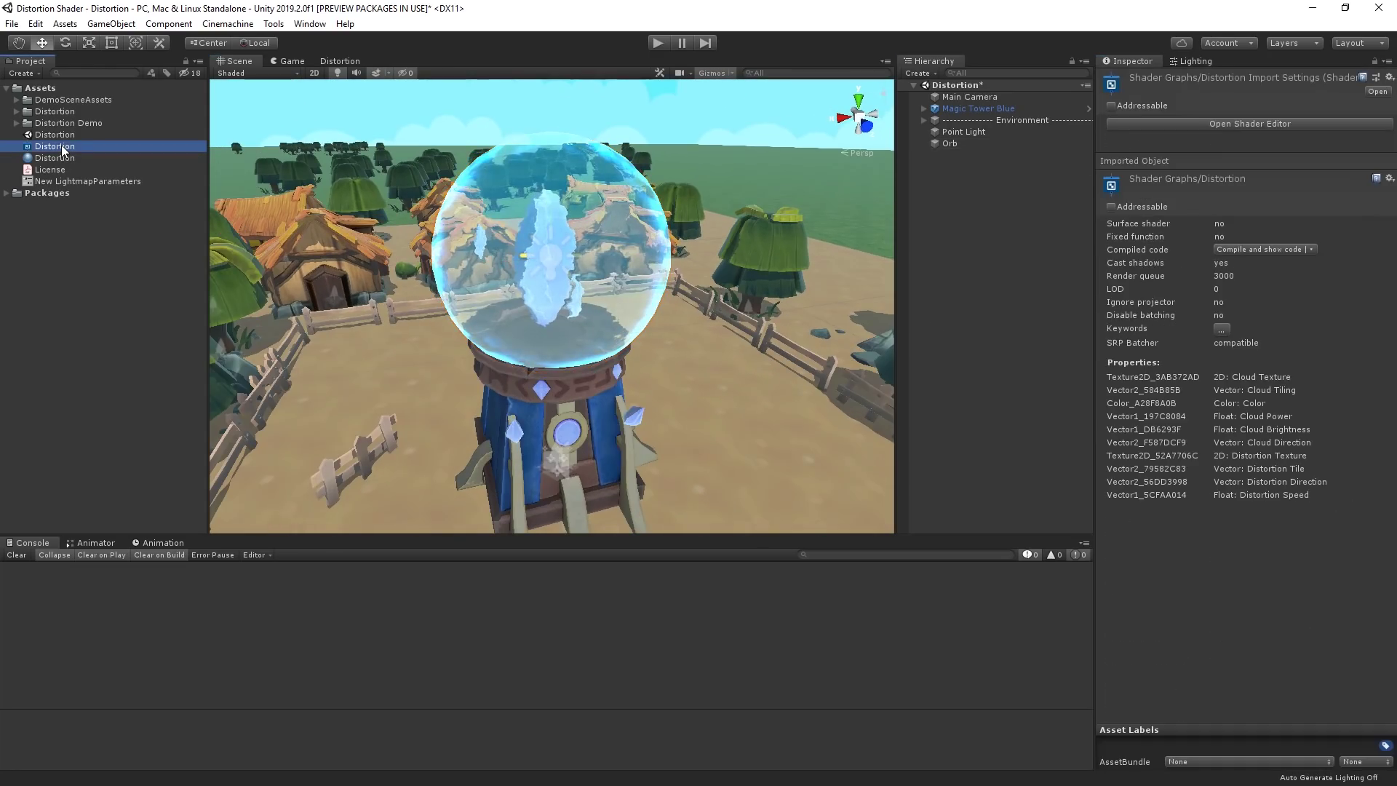
{"action": "left_click", "coordinate": [339, 63]}
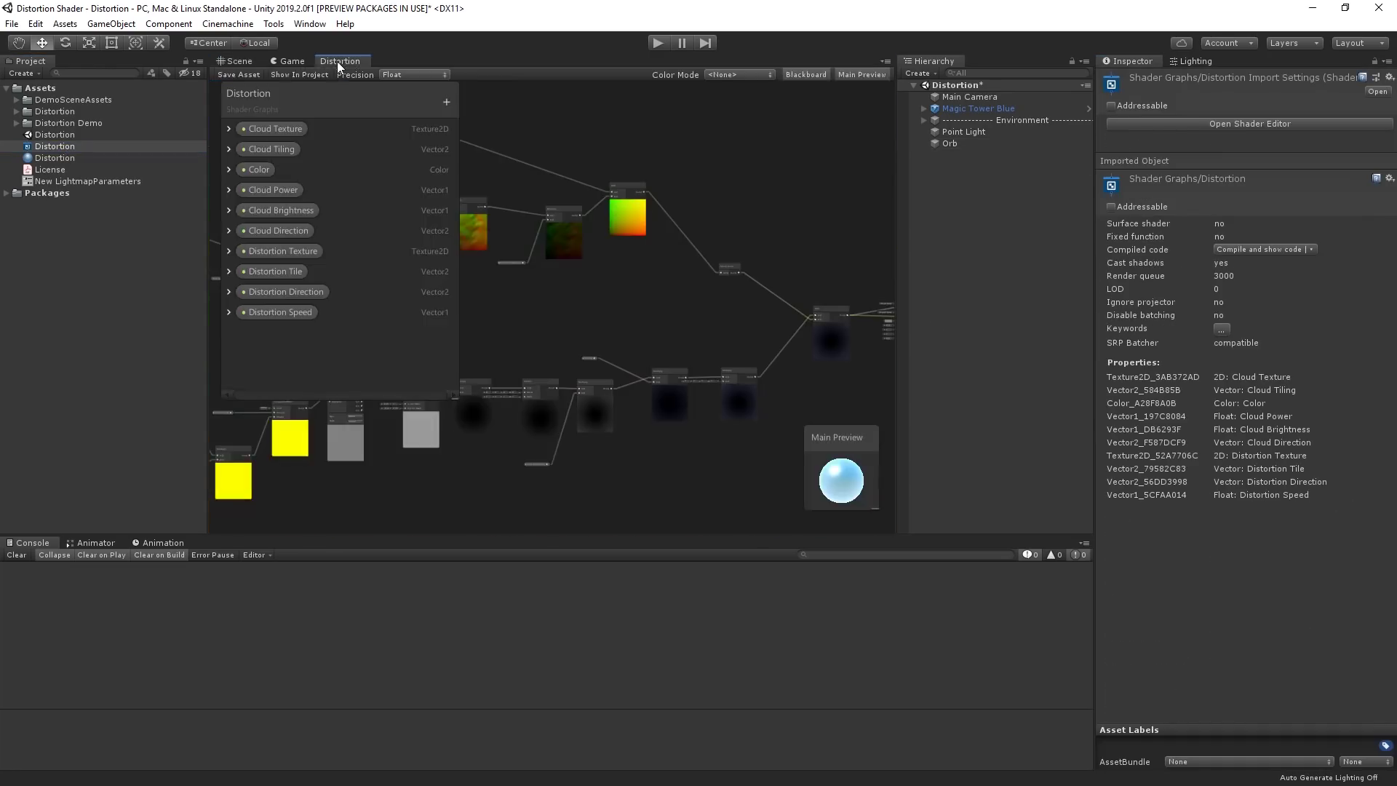
{"action": "left_click_drag", "start_coordinate": [339, 65], "coordinate": [364, 51]}
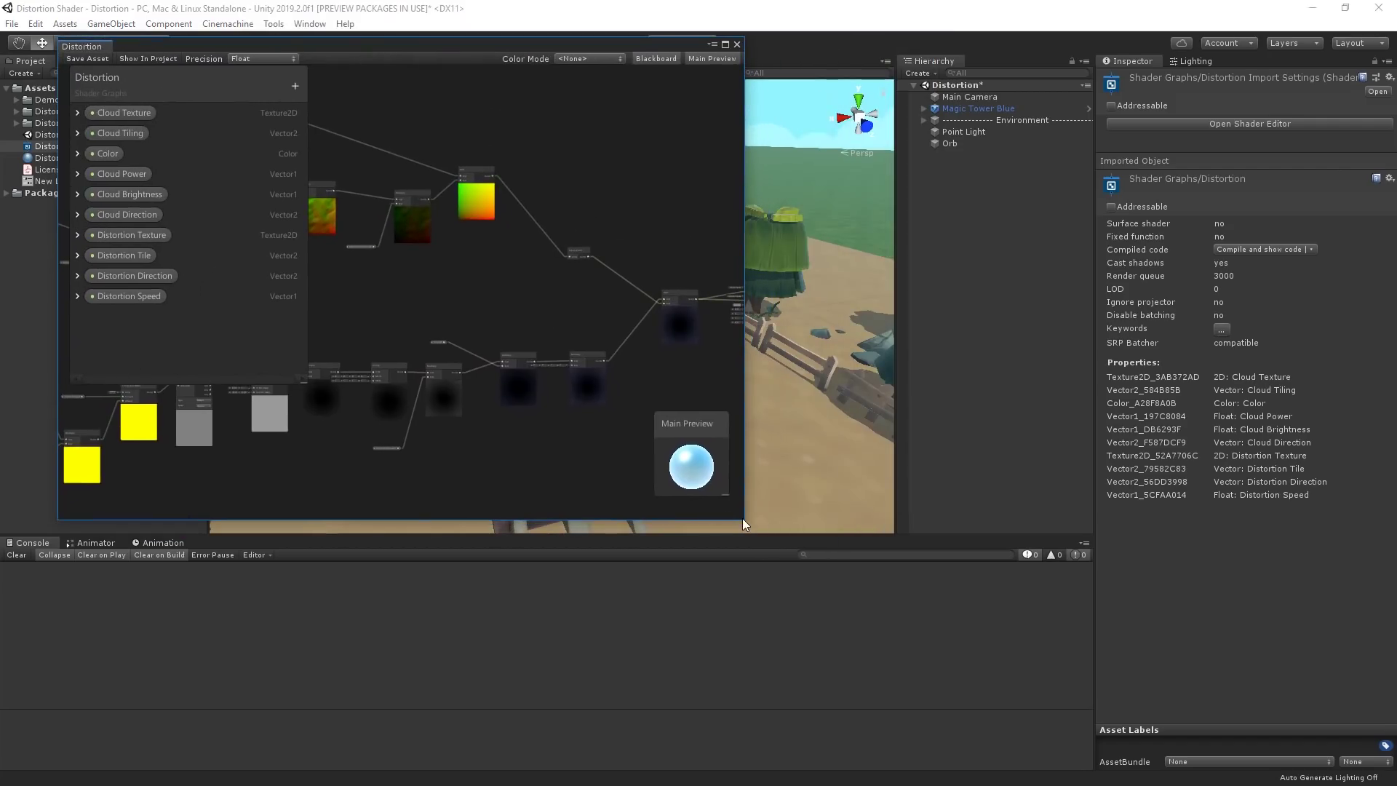
{"action": "left_click_drag", "start_coordinate": [743, 520], "coordinate": [1349, 763]}
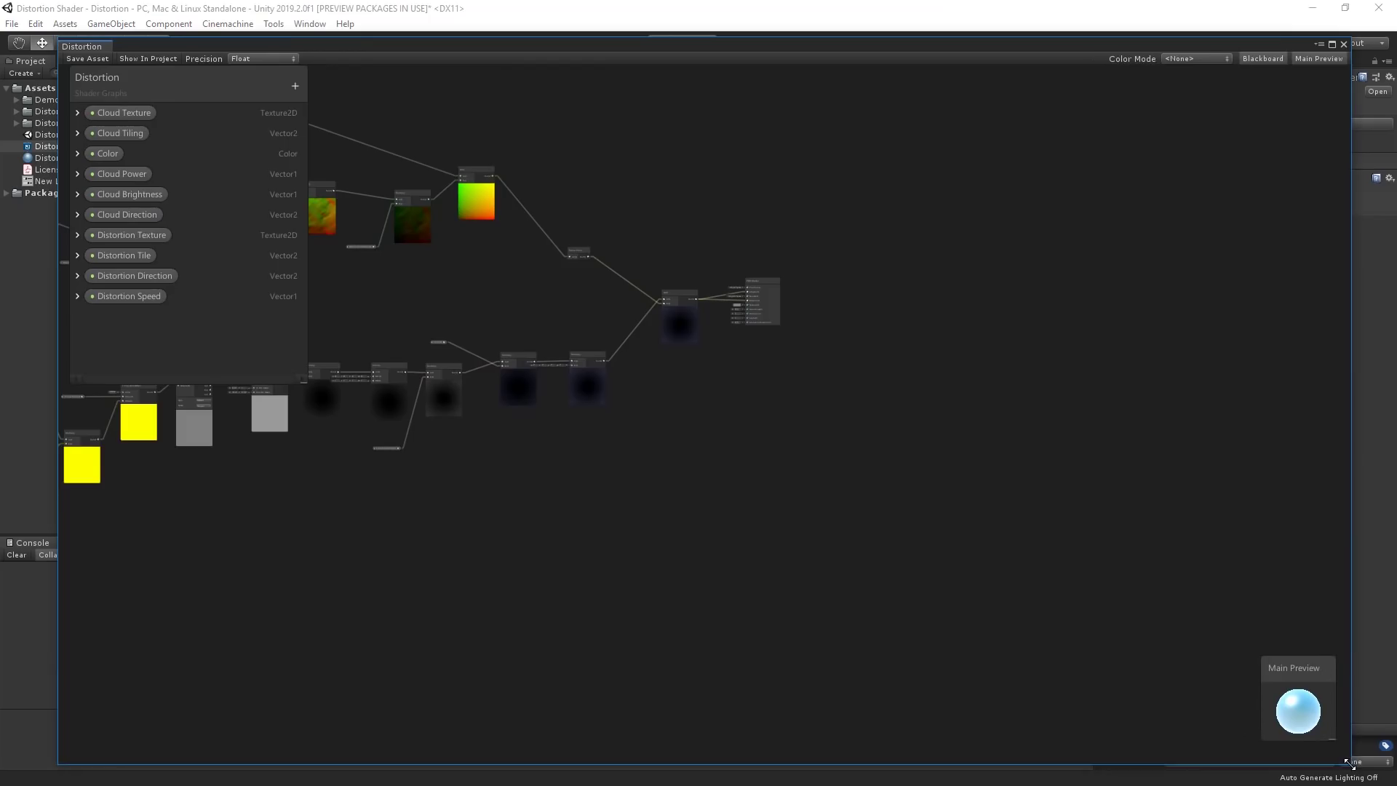
{"action": "middle_click_drag", "start_coordinate": [701, 445], "coordinate": [1000, 514]}
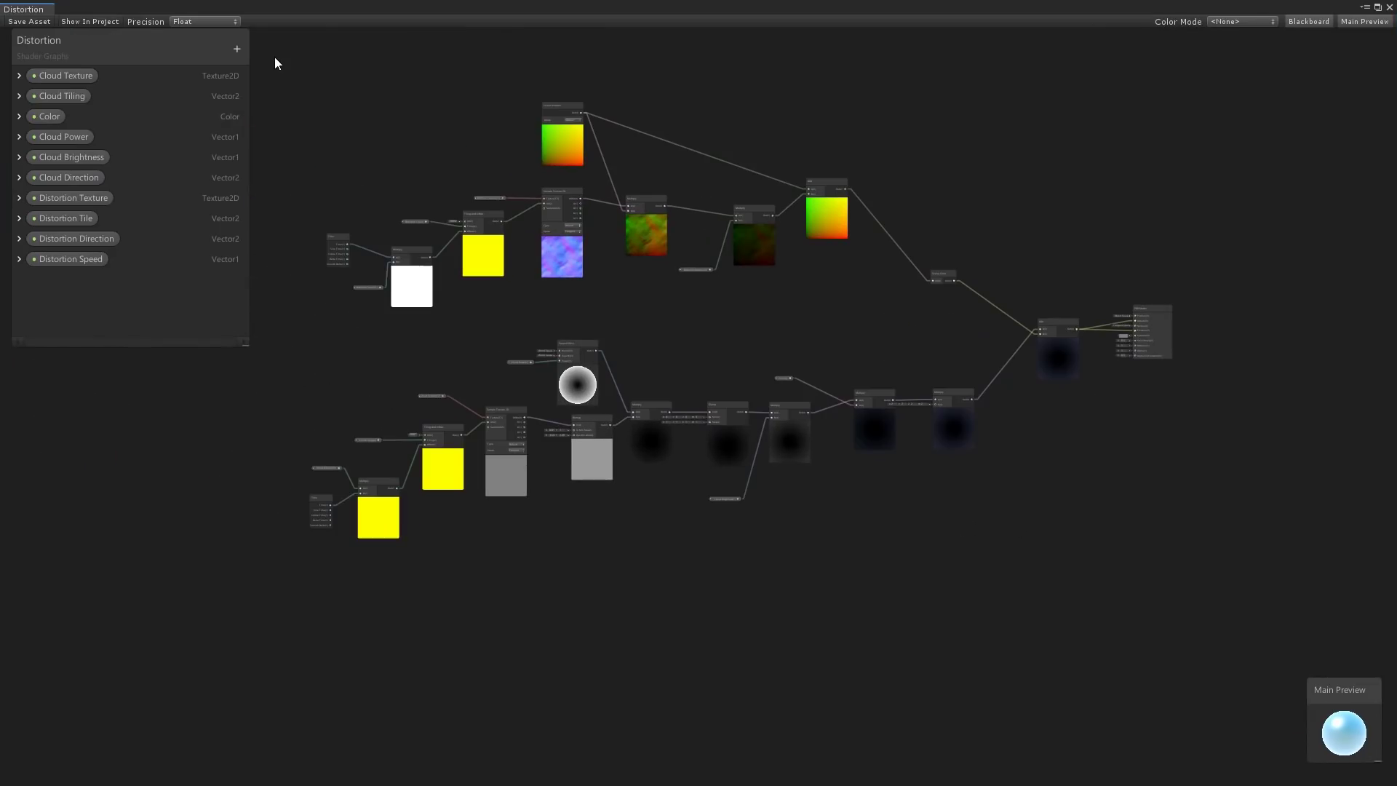
Connect the last cloud Multiply node's output directly to the Albedo and Emission inputs of PBR Master
{"action": "left_click_drag", "start_coordinate": [273, 56], "coordinate": [997, 326]}
{"action": "left_click_drag", "start_coordinate": [284, 327], "coordinate": [1006, 639]}
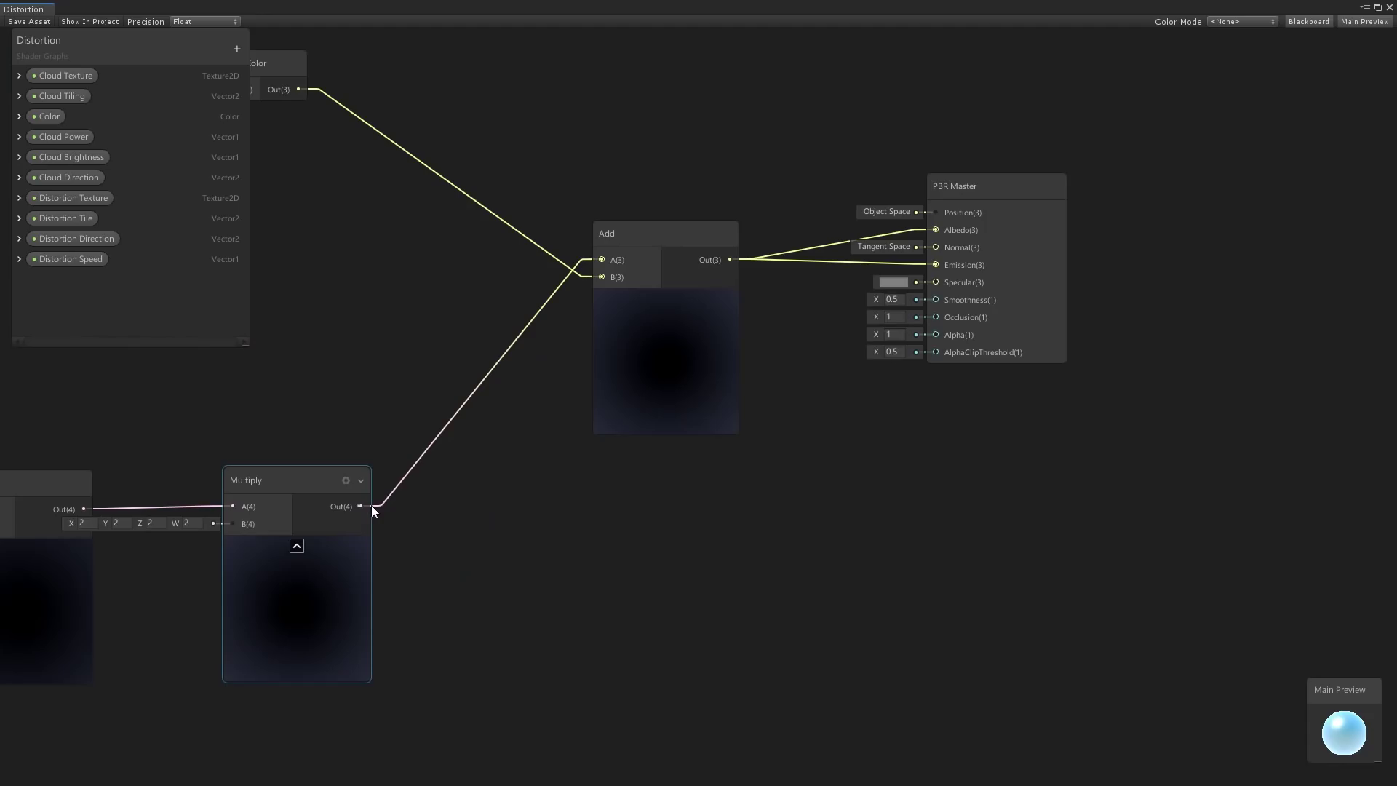
{"action": "left_click_drag", "start_coordinate": [371, 505], "coordinate": [936, 230]}
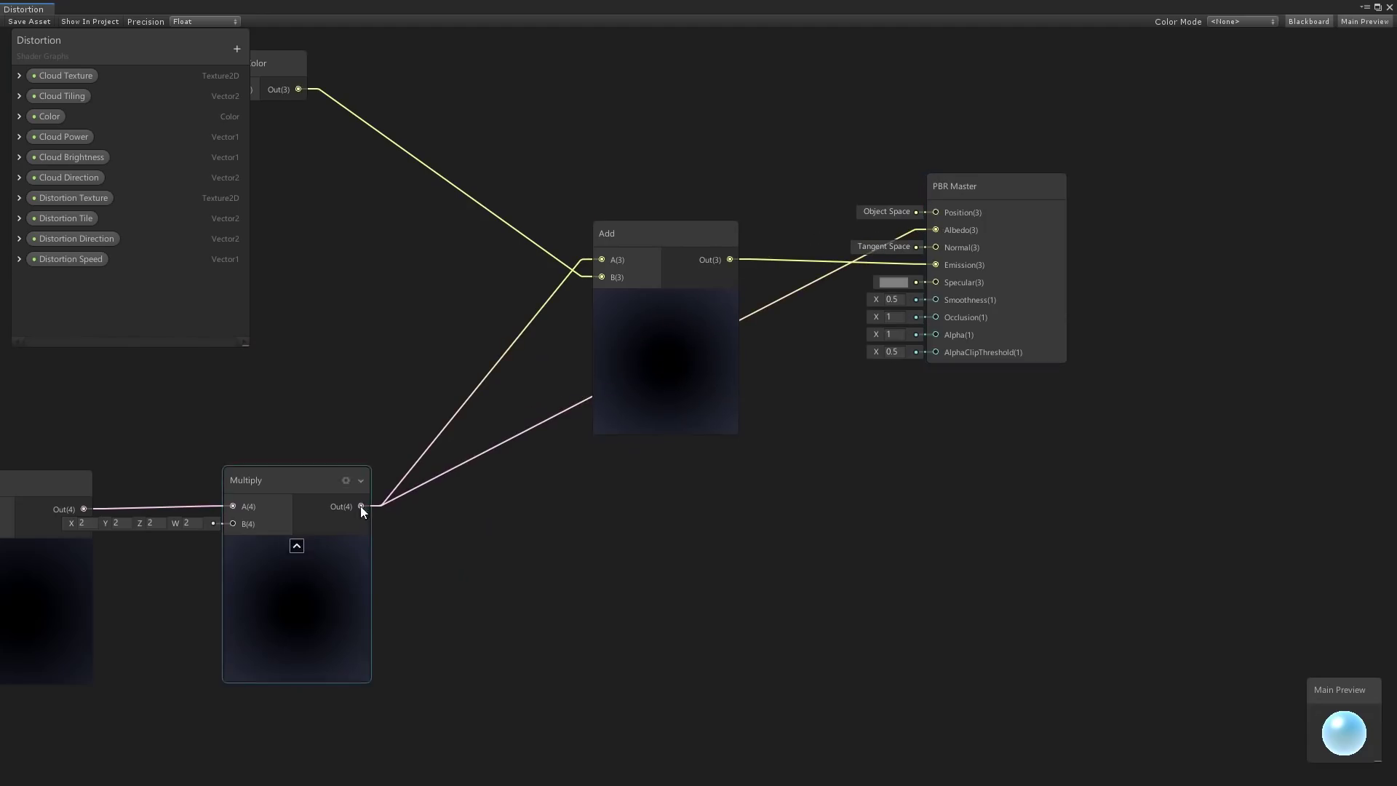
{"action": "left_click_drag", "start_coordinate": [362, 507], "coordinate": [942, 267]}
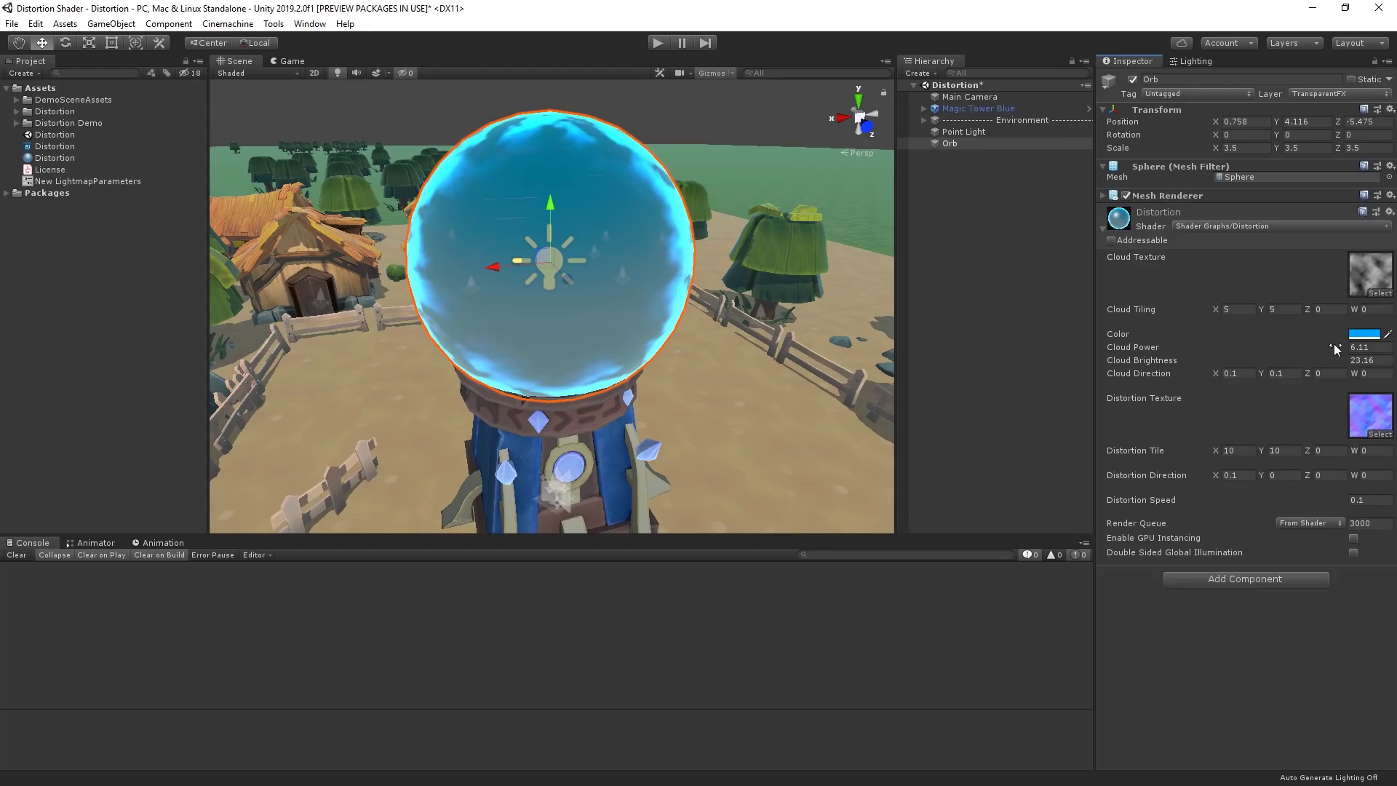
Set the orb material's Cloud Power to 2.87 and Cloud Brightness to 4.9, and shift its Color to a deeper blue
{"action": "mouse_move", "coordinate": [1336, 349]}
{"action": "left_mouse_down"}
{"action": "mouse_move", "coordinate": [45, 339]}
{"action": "mouse_move", "coordinate": [1342, 350]}
{"action": "mouse_move", "coordinate": [1073, 375]}
{"action": "mouse_move", "coordinate": [1360, 347]}
{"action": "left_mouse_up"}
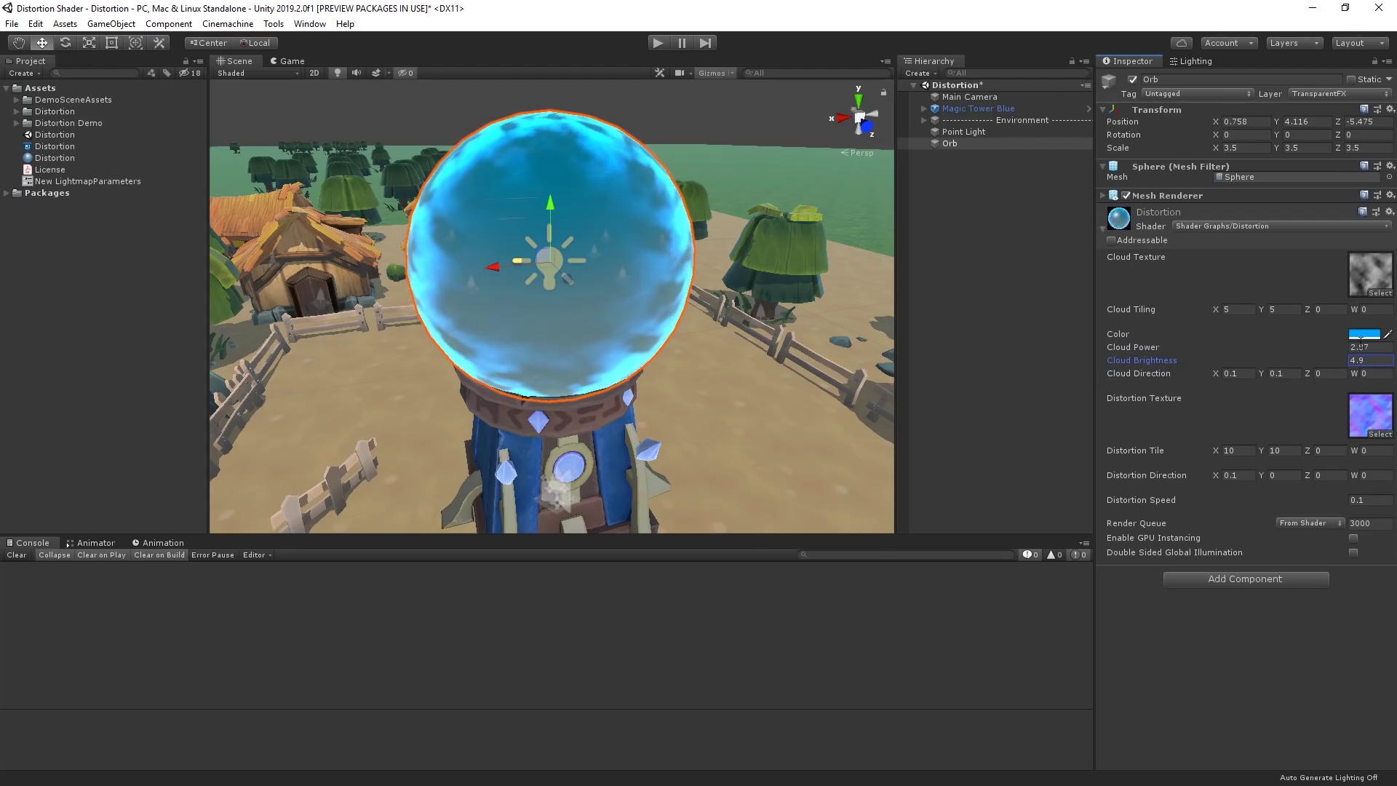
{"action": "left_click", "coordinate": [1364, 334]}
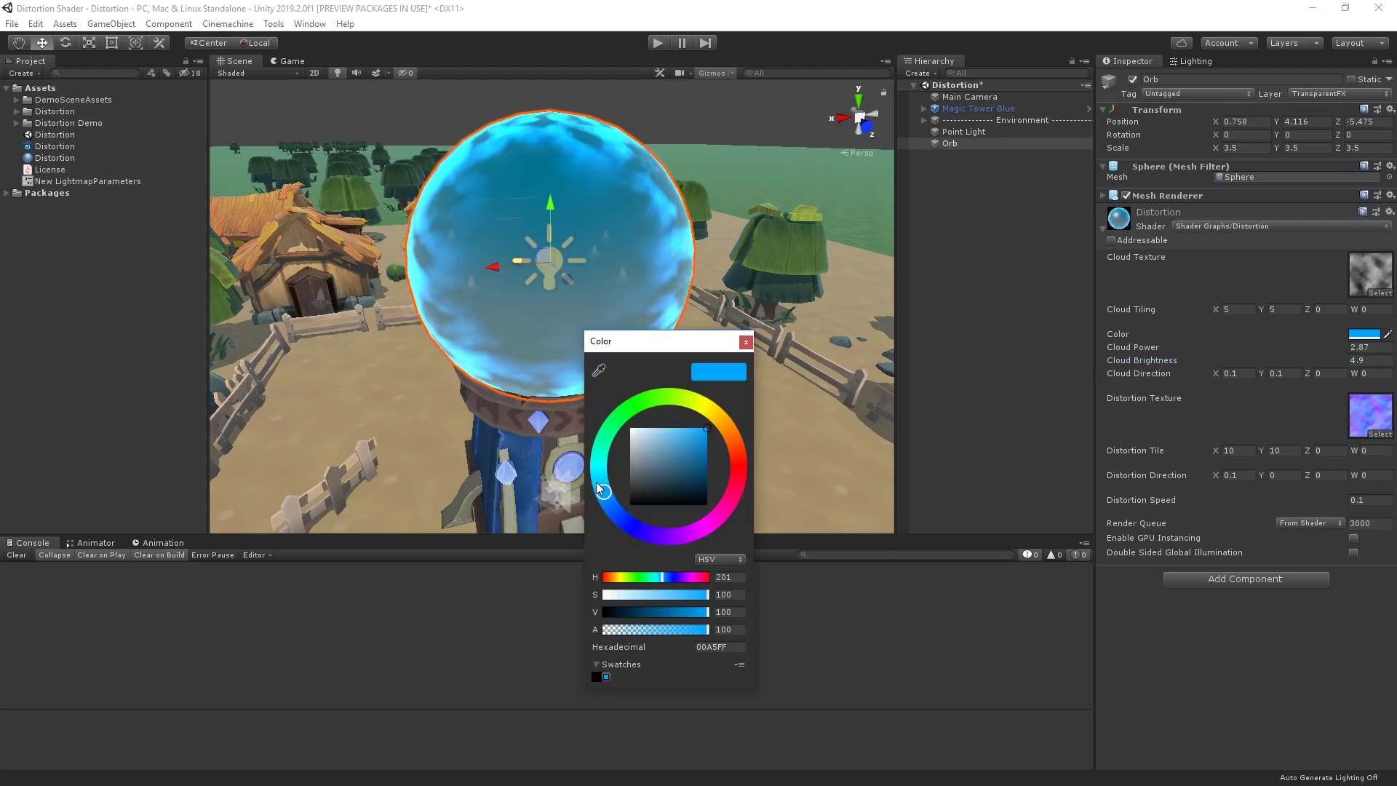
{"action": "mouse_move", "coordinate": [598, 489]}
{"action": "left_mouse_down"}
{"action": "mouse_move", "coordinate": [749, 522]}
{"action": "mouse_move", "coordinate": [728, 421]}
{"action": "mouse_move", "coordinate": [619, 429]}
{"action": "mouse_move", "coordinate": [735, 431]}
{"action": "mouse_move", "coordinate": [609, 500]}
{"action": "left_mouse_up"}
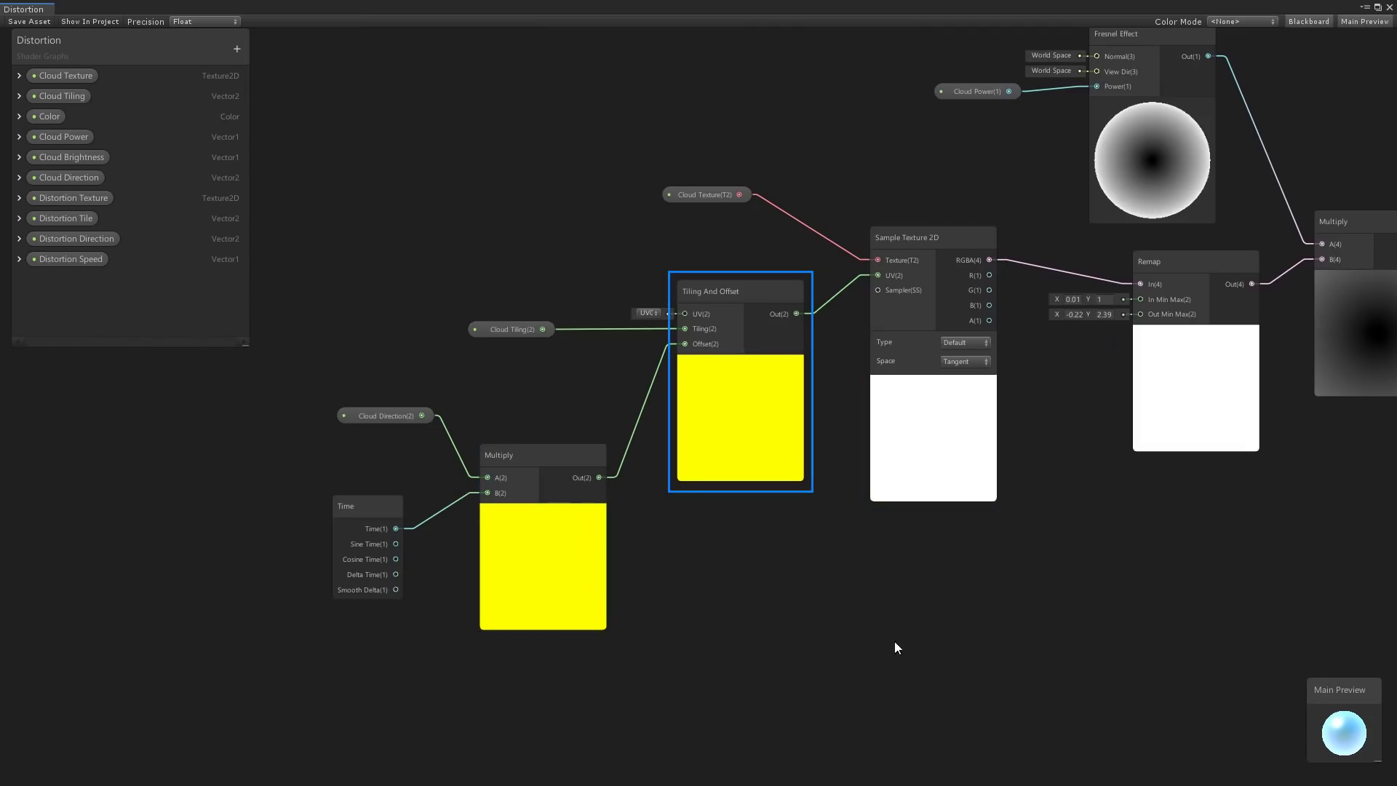
Examine the cloud effect nodes from Tiling And Offset through Sample Texture 2D, Remap and Fresnel Effect to Multiply and Clamp
{"action": "left_click", "coordinate": [786, 557]}
{"action": "middle_click_drag", "start_coordinate": [764, 527], "coordinate": [699, 554]}
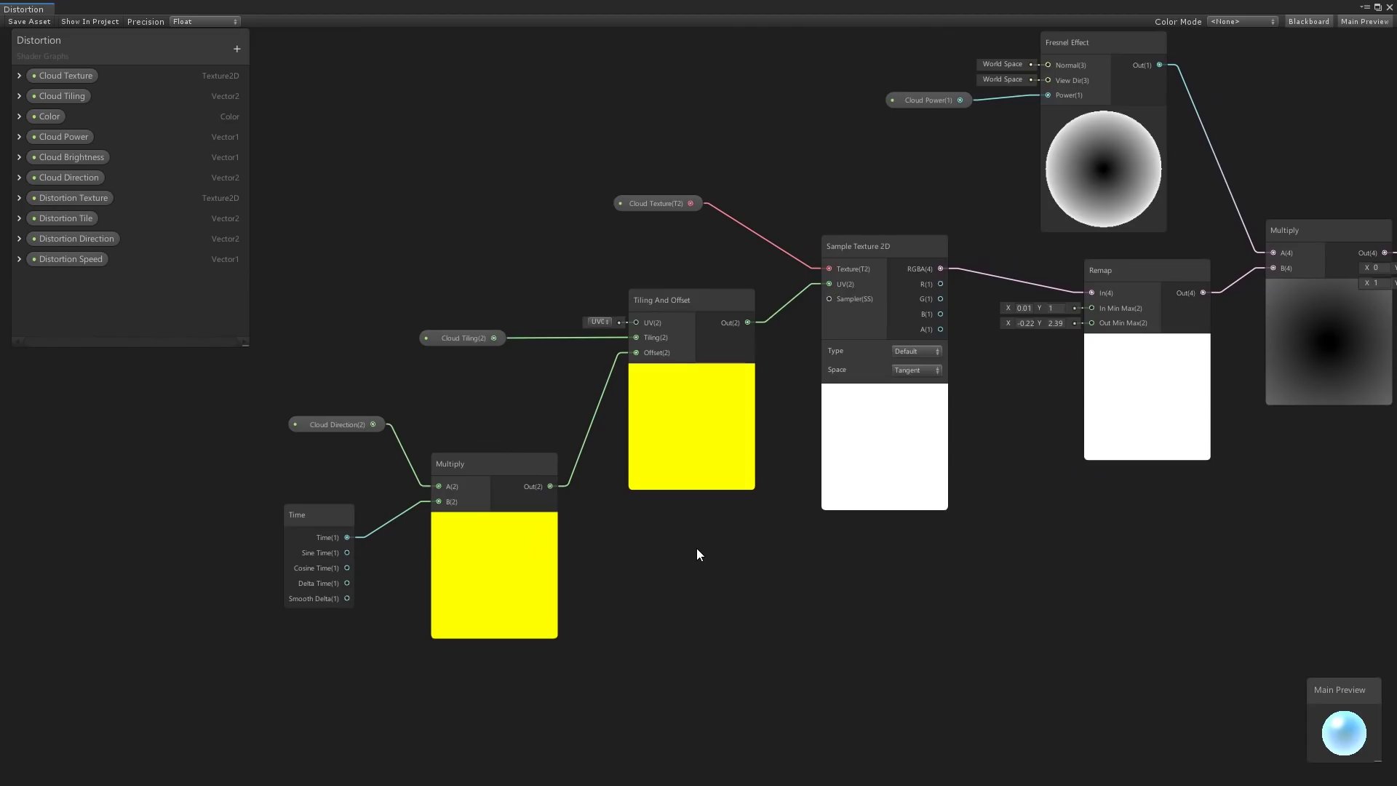
{"action": "middle_click_drag", "start_coordinate": [987, 565], "coordinate": [465, 575]}
{"action": "scroll", "coordinate": [655, 555], "scroll_direction": "up", "scroll_amount": 1}
{"action": "middle_click_drag", "start_coordinate": [696, 526], "coordinate": [701, 588]}
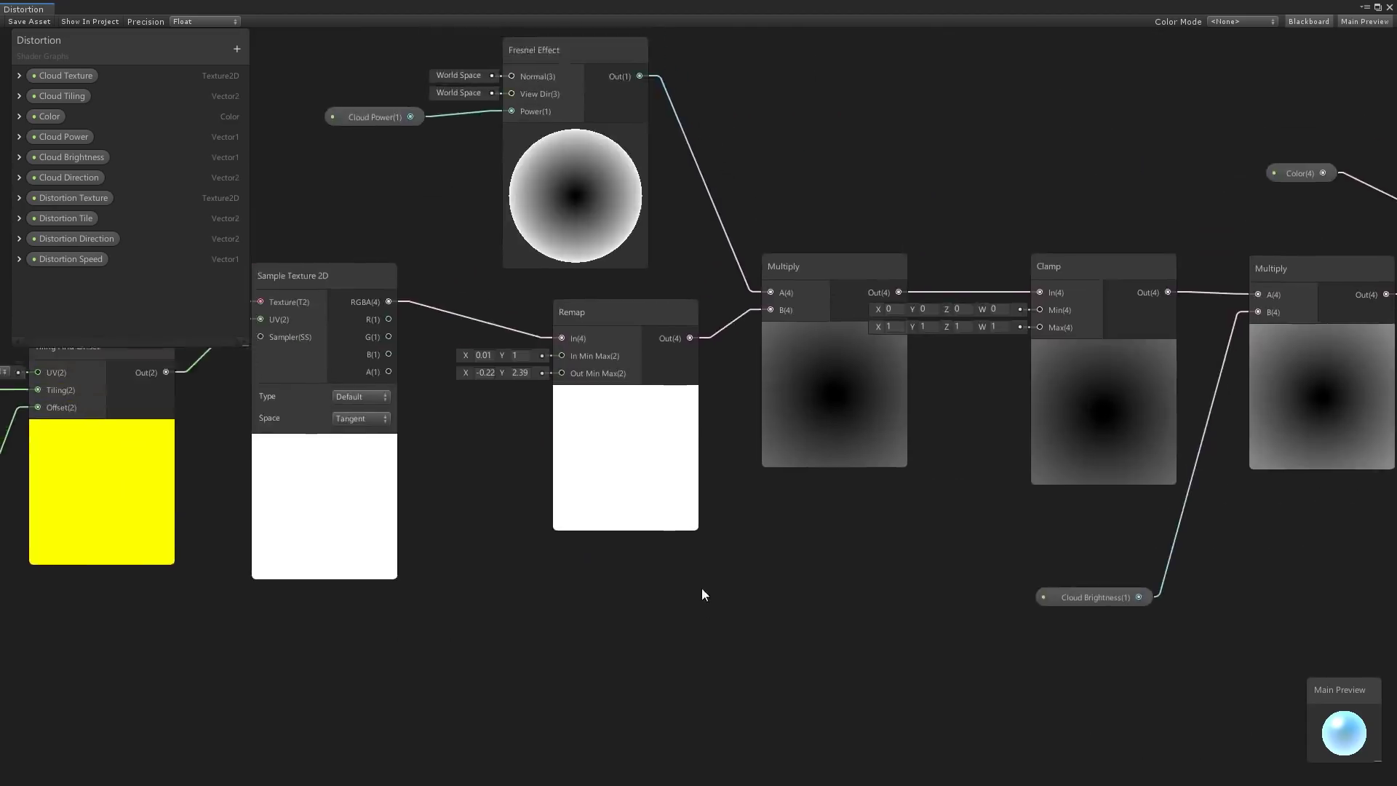
{"action": "left_click", "coordinate": [644, 317]}
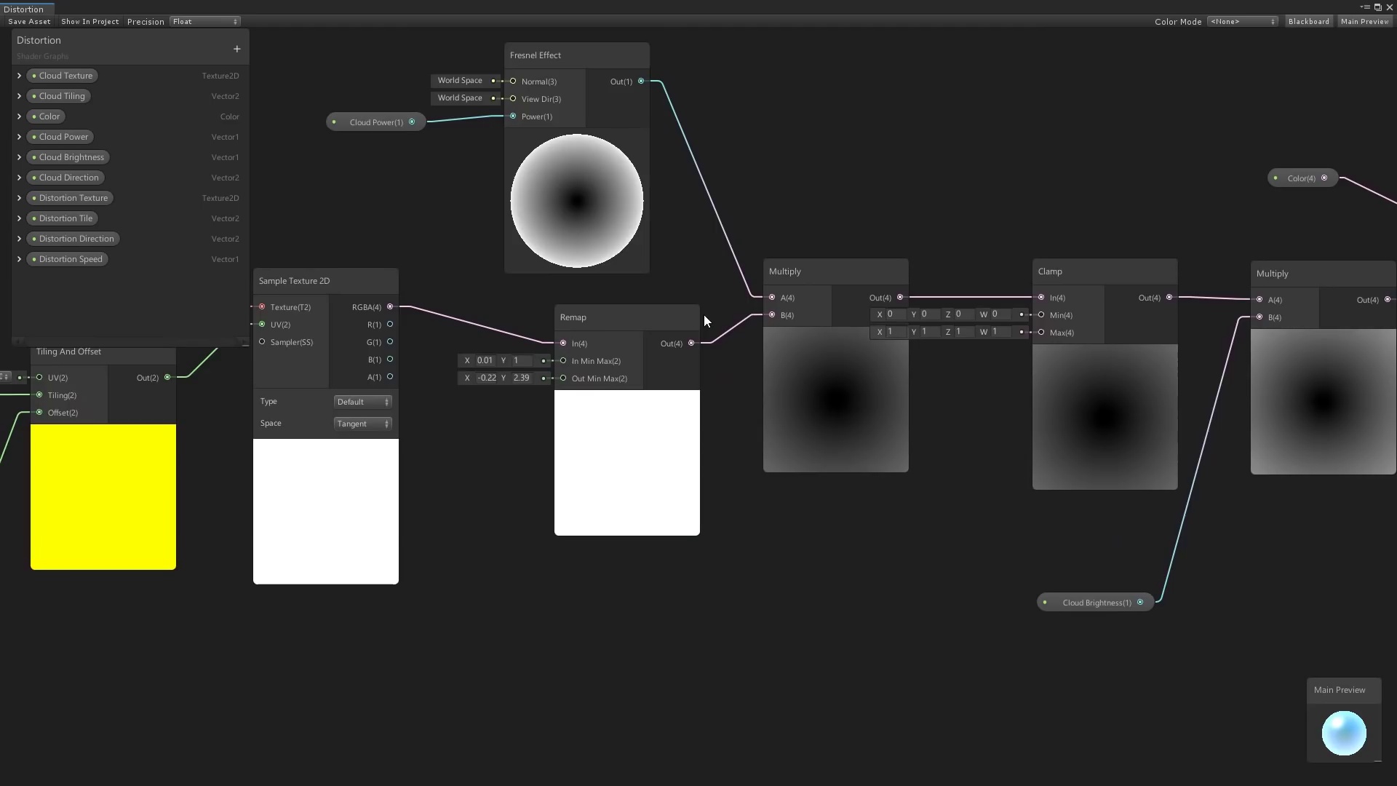
{"action": "scroll", "coordinate": [742, 527], "scroll_direction": "down", "scroll_amount": 1}
{"action": "middle_click_drag", "start_coordinate": [743, 534], "coordinate": [672, 639]}
{"action": "left_click", "coordinate": [487, 228]}
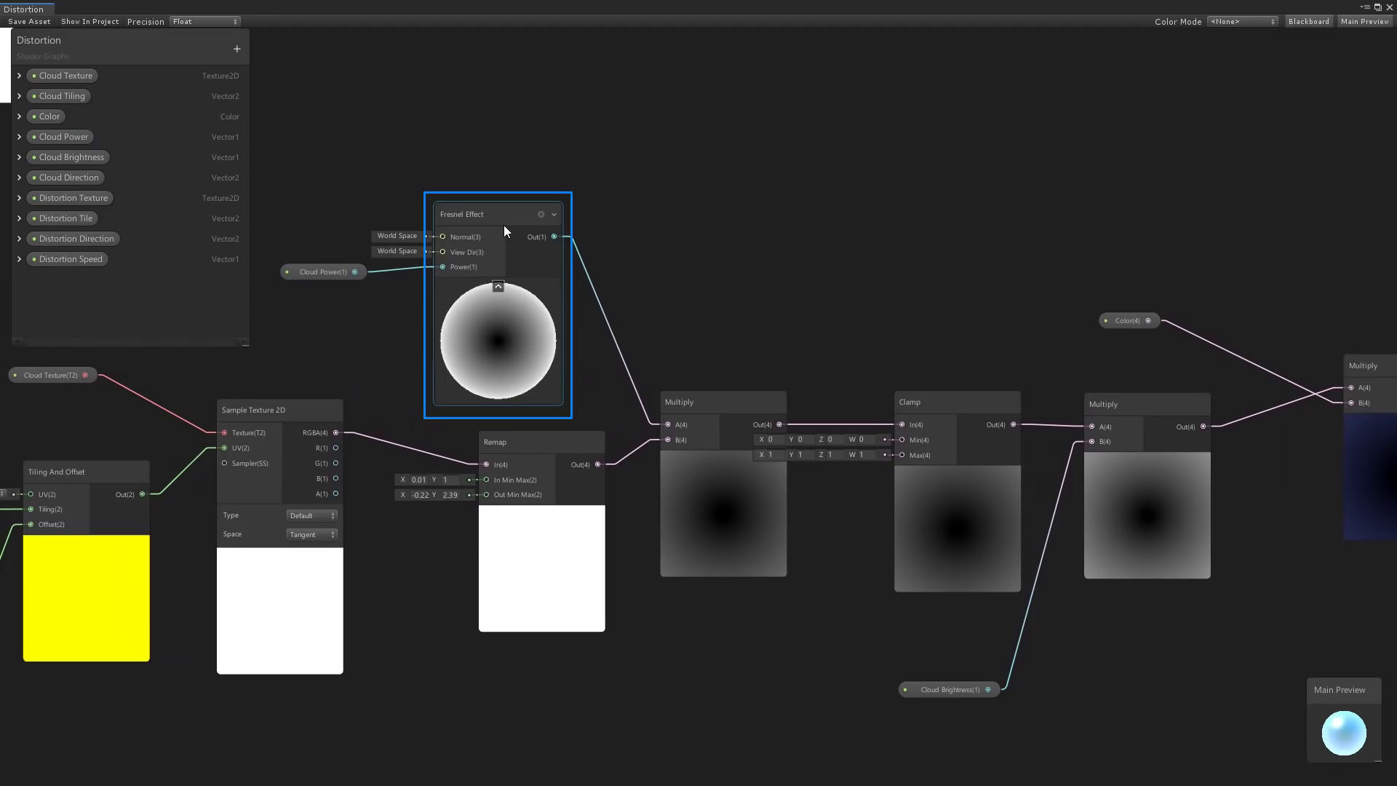
{"action": "scroll", "coordinate": [684, 290], "scroll_direction": "down", "scroll_amount": 4}
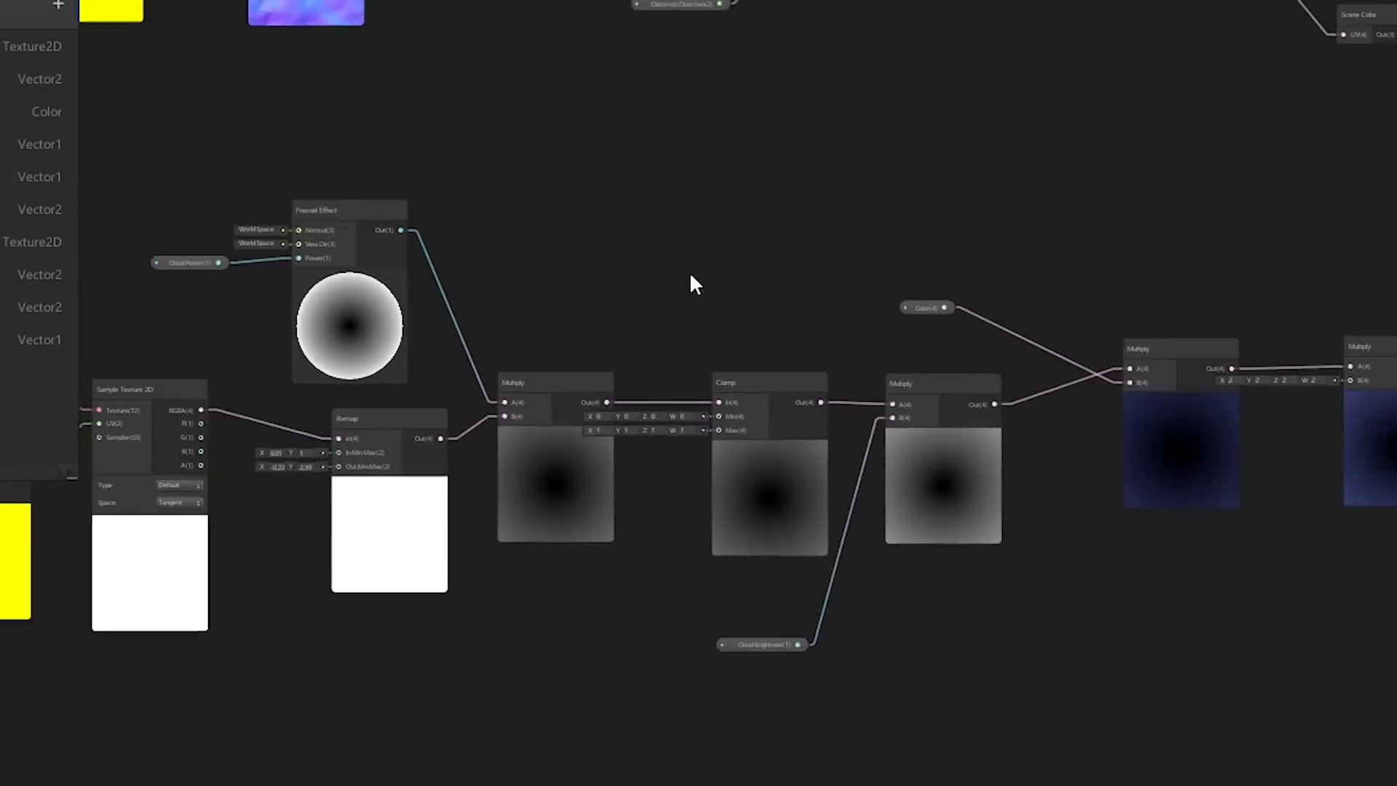
{"action": "middle_click_drag", "start_coordinate": [691, 284], "coordinate": [513, 404]}
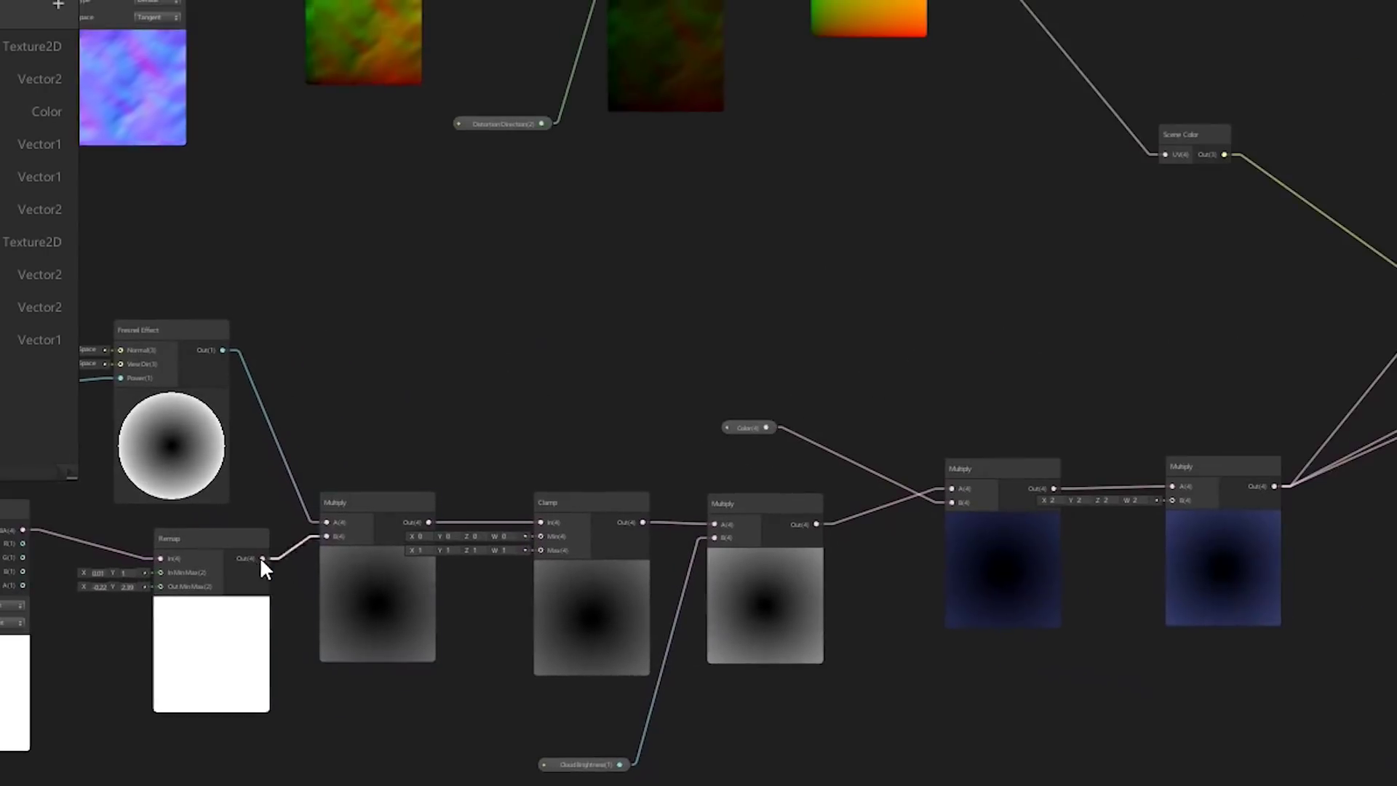
Wire Remap straight into Clamp's In to bypass the Fresnel Multiply, and reconnect the Multiply output to Clamp
{"action": "left_click_drag", "start_coordinate": [262, 559], "coordinate": [540, 522]}
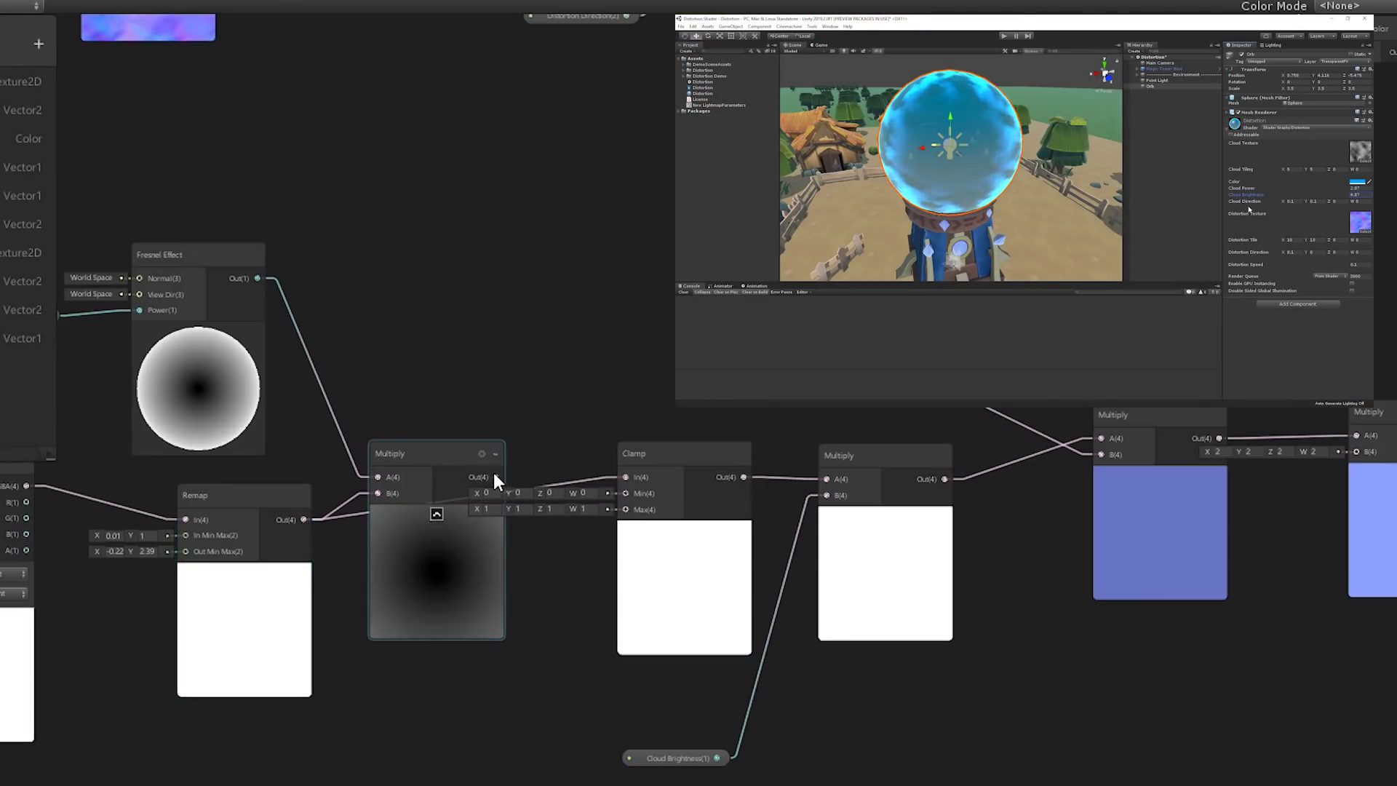
{"action": "left_click_drag", "start_coordinate": [495, 477], "coordinate": [626, 476]}
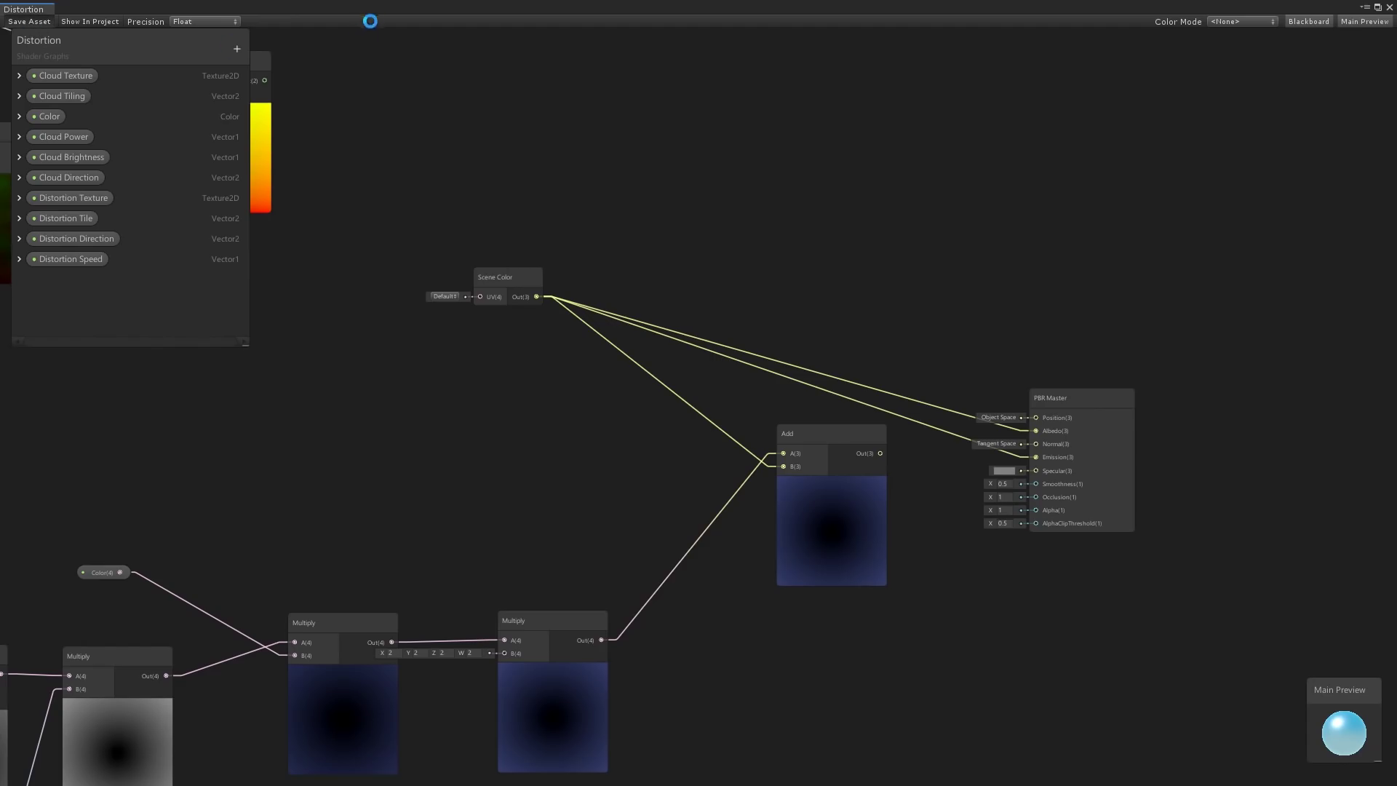
Connect the distortion Add node's output to Scene Color's UV input, save the shader asset and inspect the orb in the scene
{"action": "left_click_drag", "start_coordinate": [386, 6], "coordinate": [0, 168]}
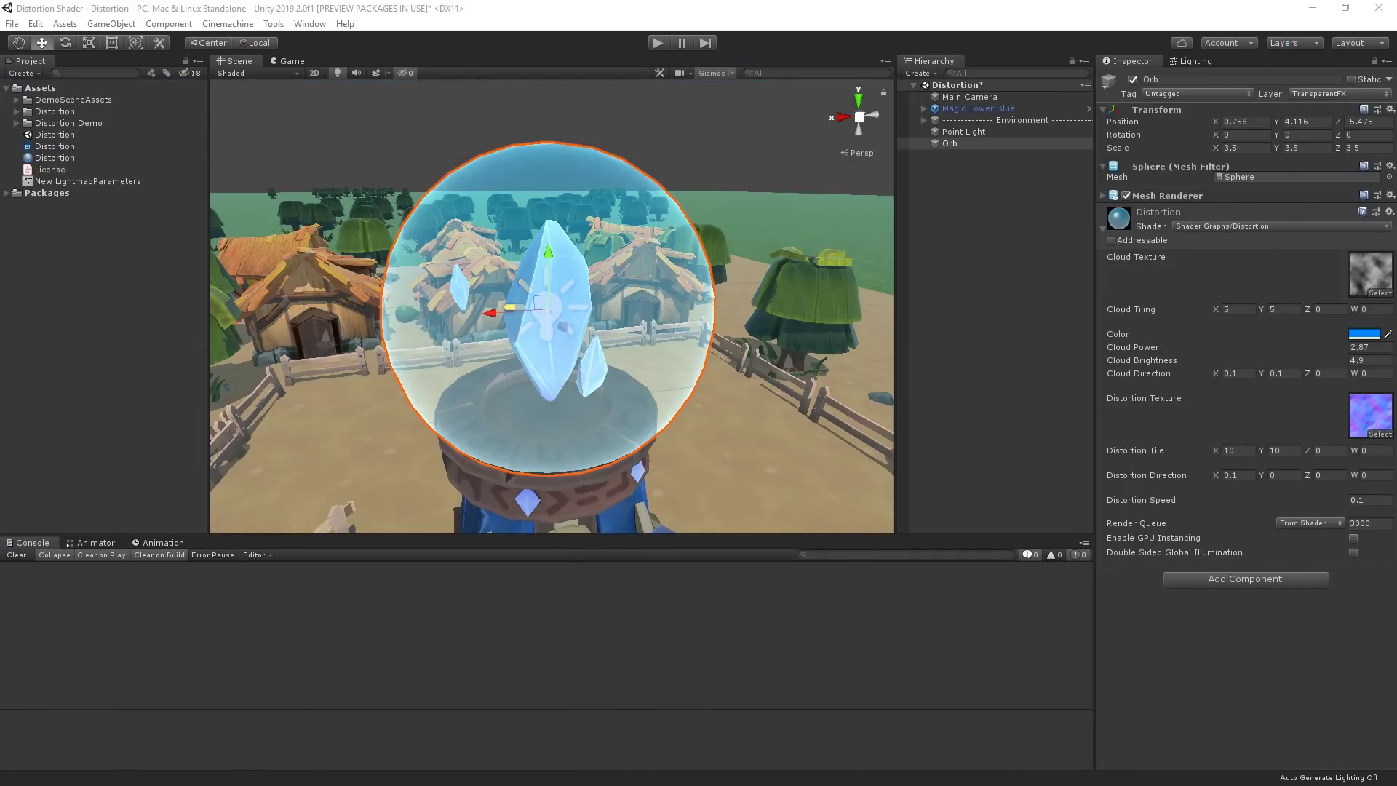
{"action": "left_click", "coordinate": [987, 320]}
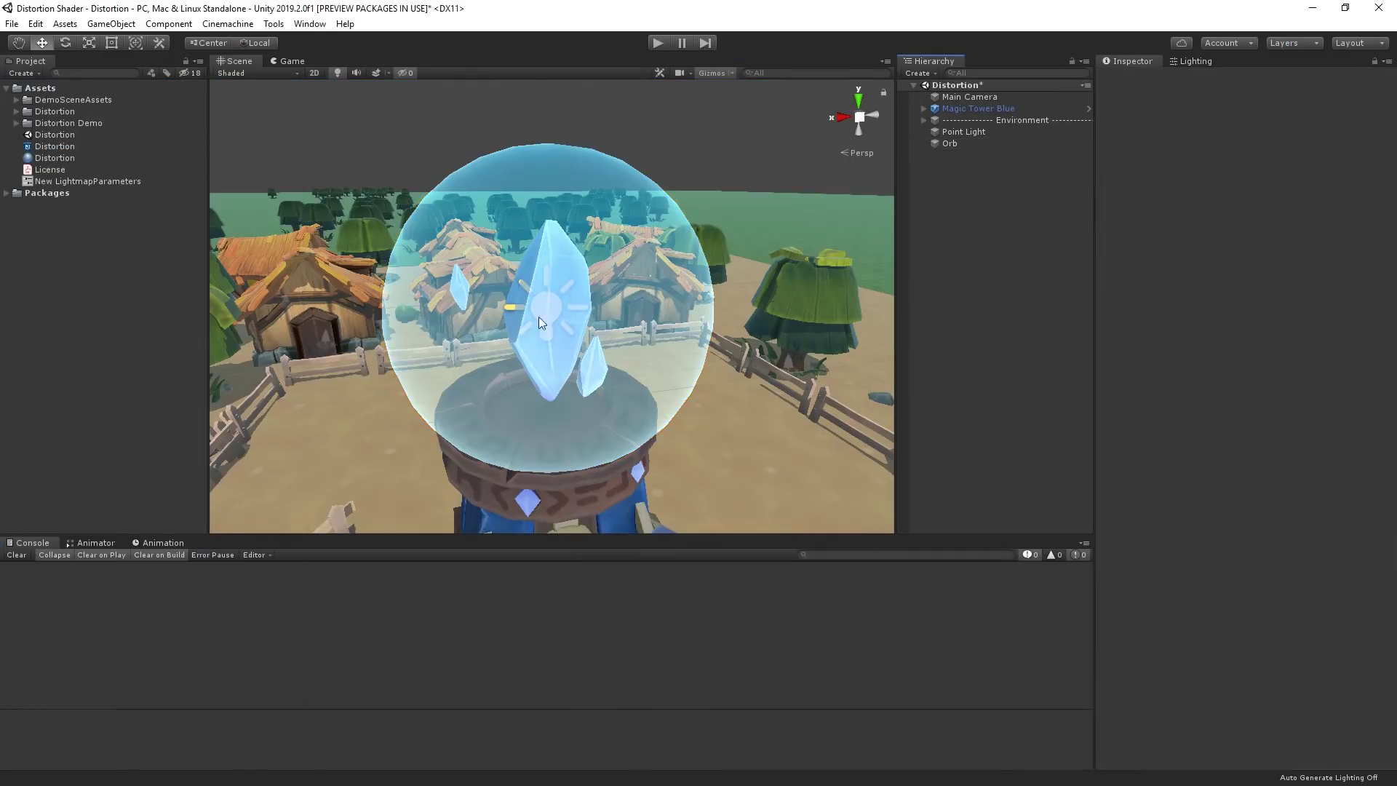
{"action": "scroll", "coordinate": [592, 378], "scroll_direction": "down", "scroll_amount": 2}
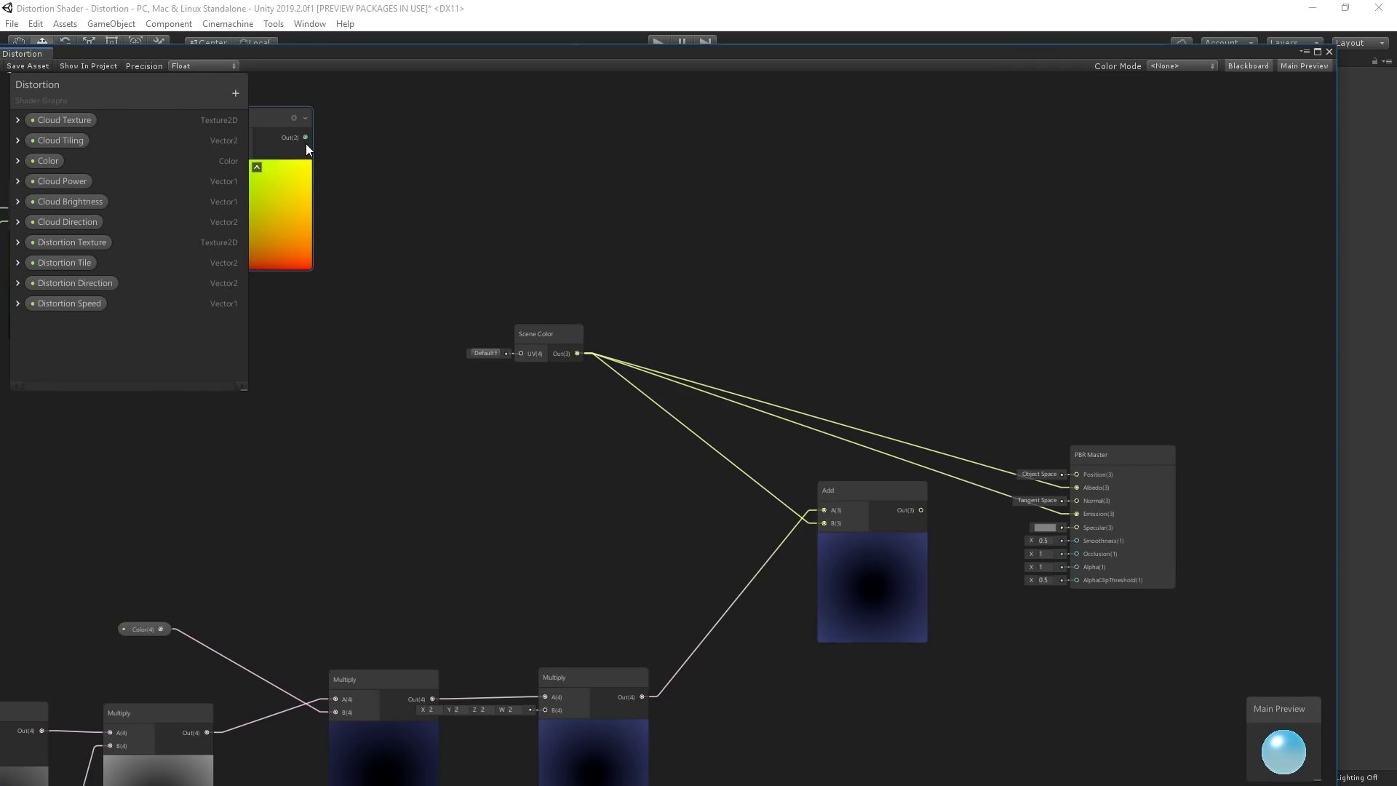
{"action": "left_click_drag", "start_coordinate": [306, 138], "coordinate": [521, 354]}
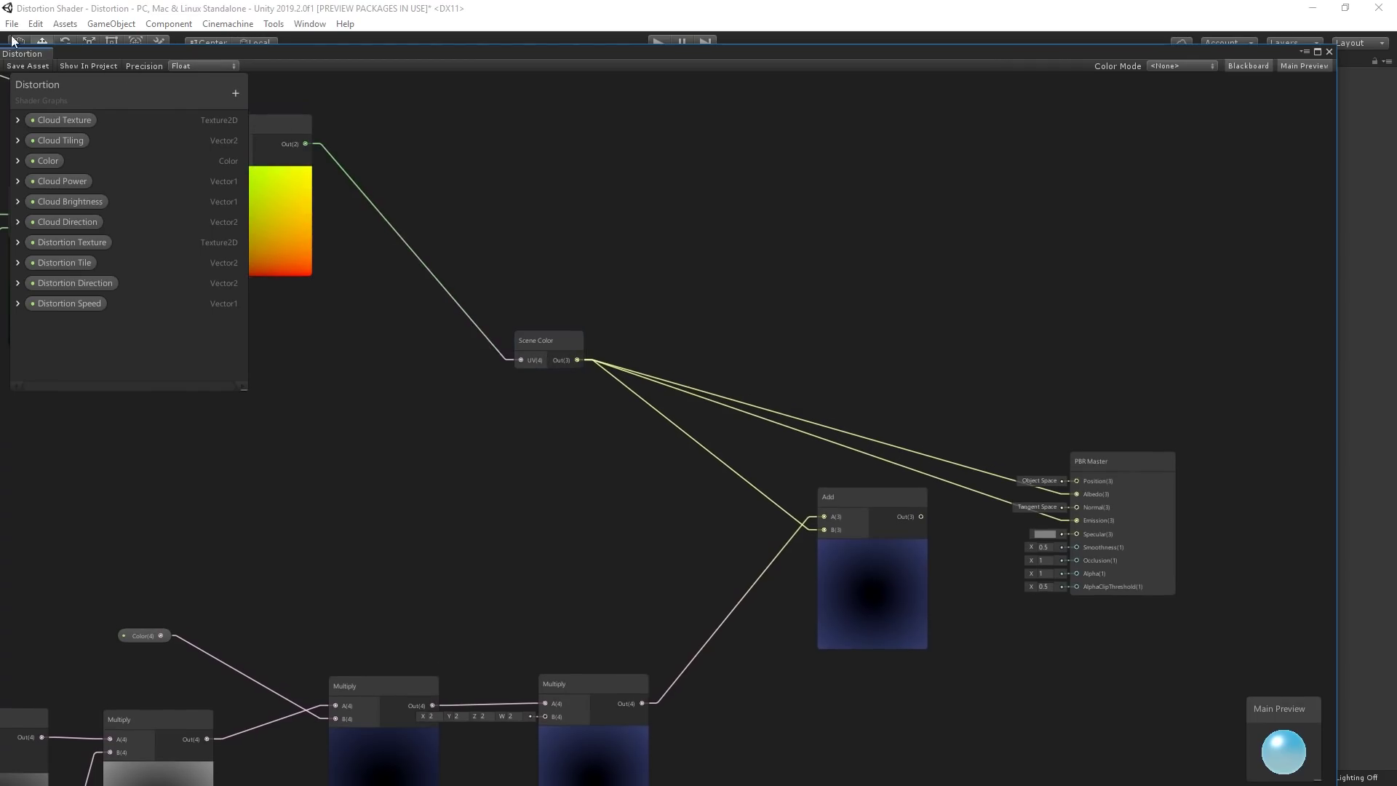
{"action": "left_click", "coordinate": [29, 64]}
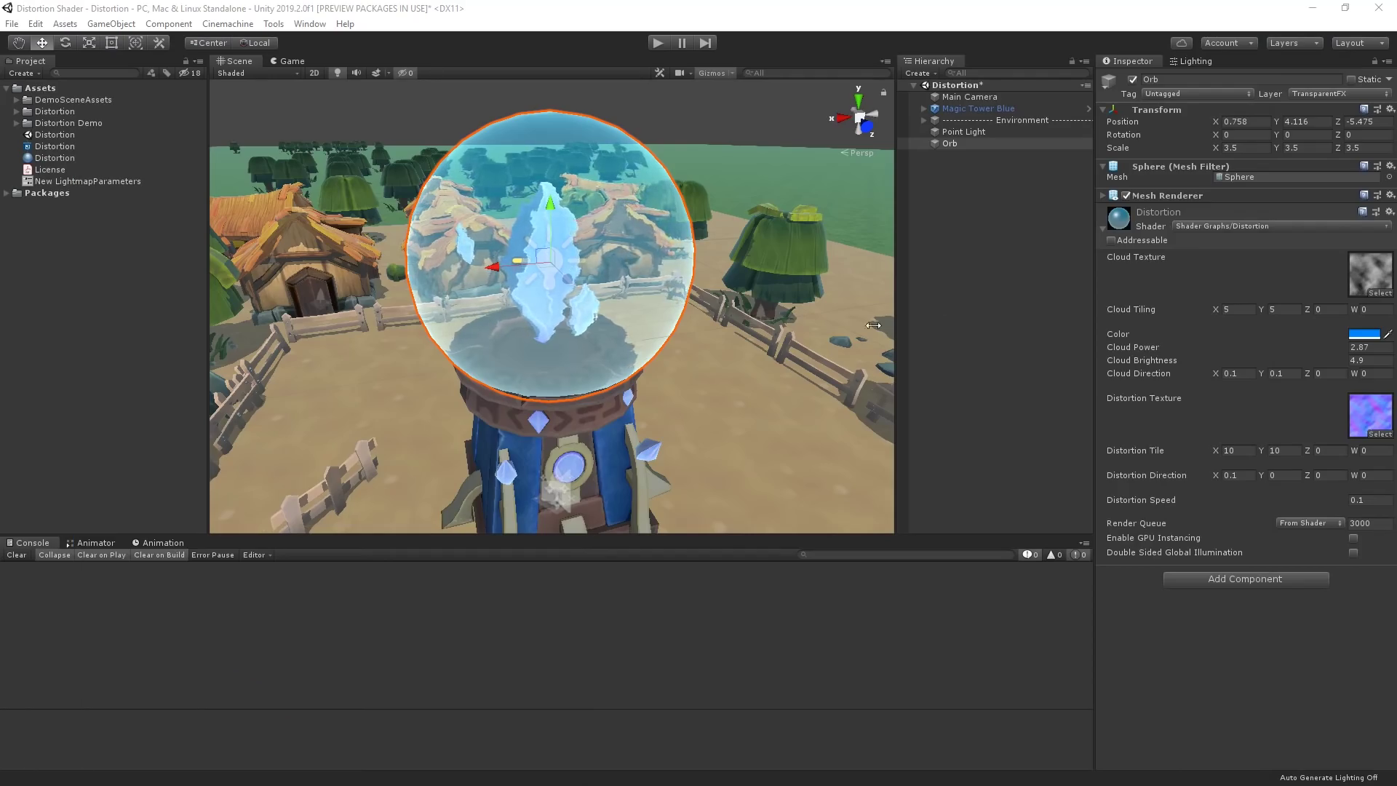
{"action": "right_click_drag", "start_coordinate": [705, 378], "coordinate": [683, 324]}
{"action": "middle_click_drag", "start_coordinate": [683, 325], "coordinate": [661, 285]}
{"action": "right_click_drag", "start_coordinate": [661, 284], "coordinate": [674, 339], "text": "alt"}
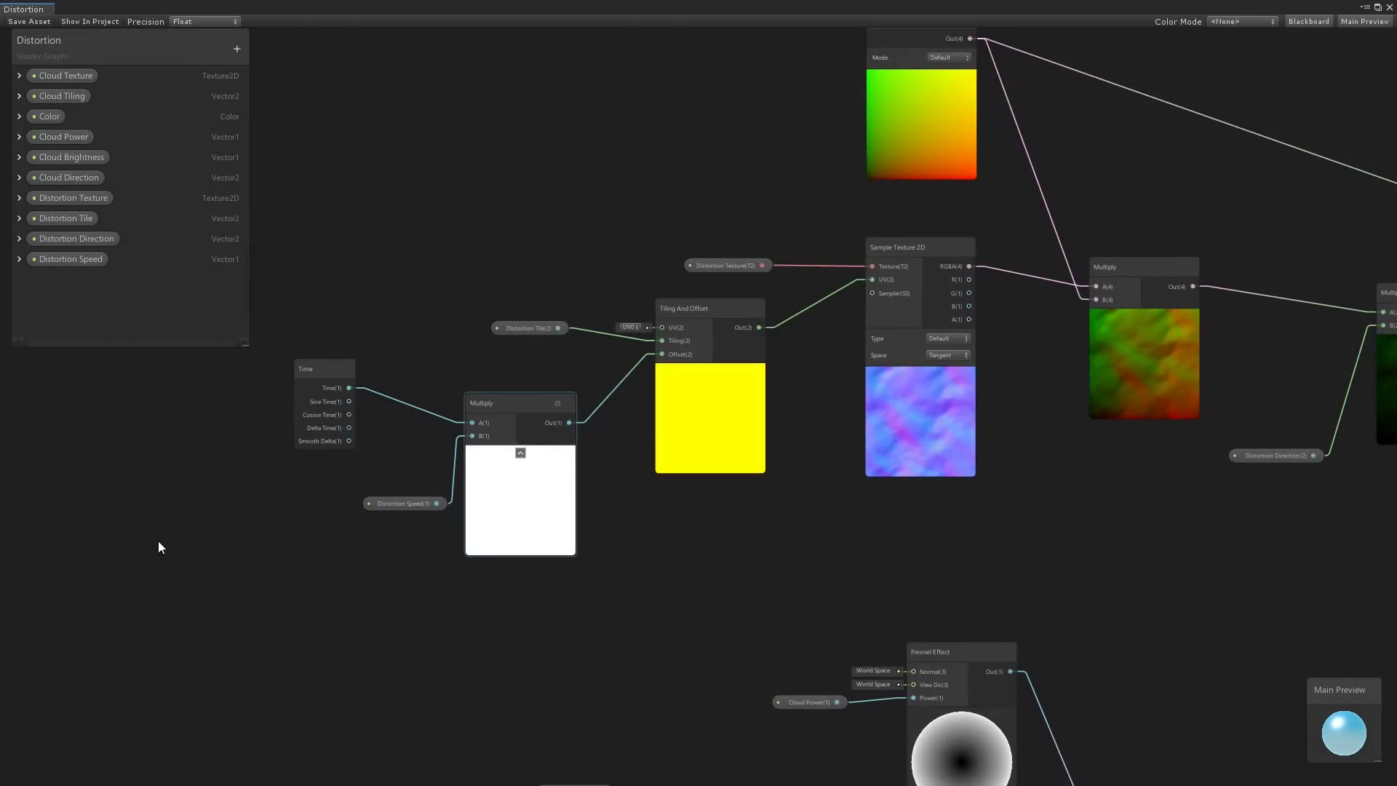
Examine the distortion effect nodes, from Time and Tiling And Offset through Sample Texture 2D and the Multiply nodes to Scene Color
{"action": "left_click", "coordinate": [921, 248]}
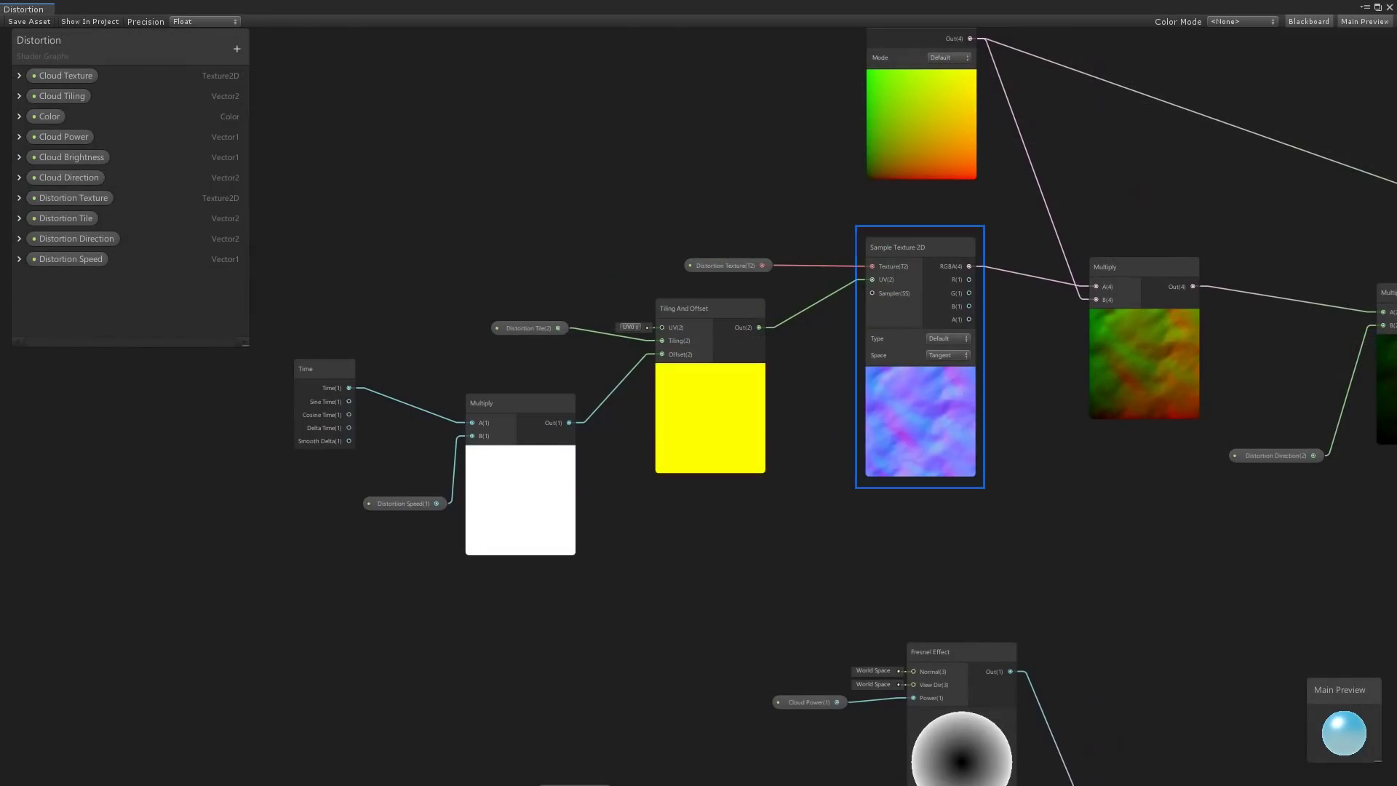
{"action": "key", "text": "Escape"}
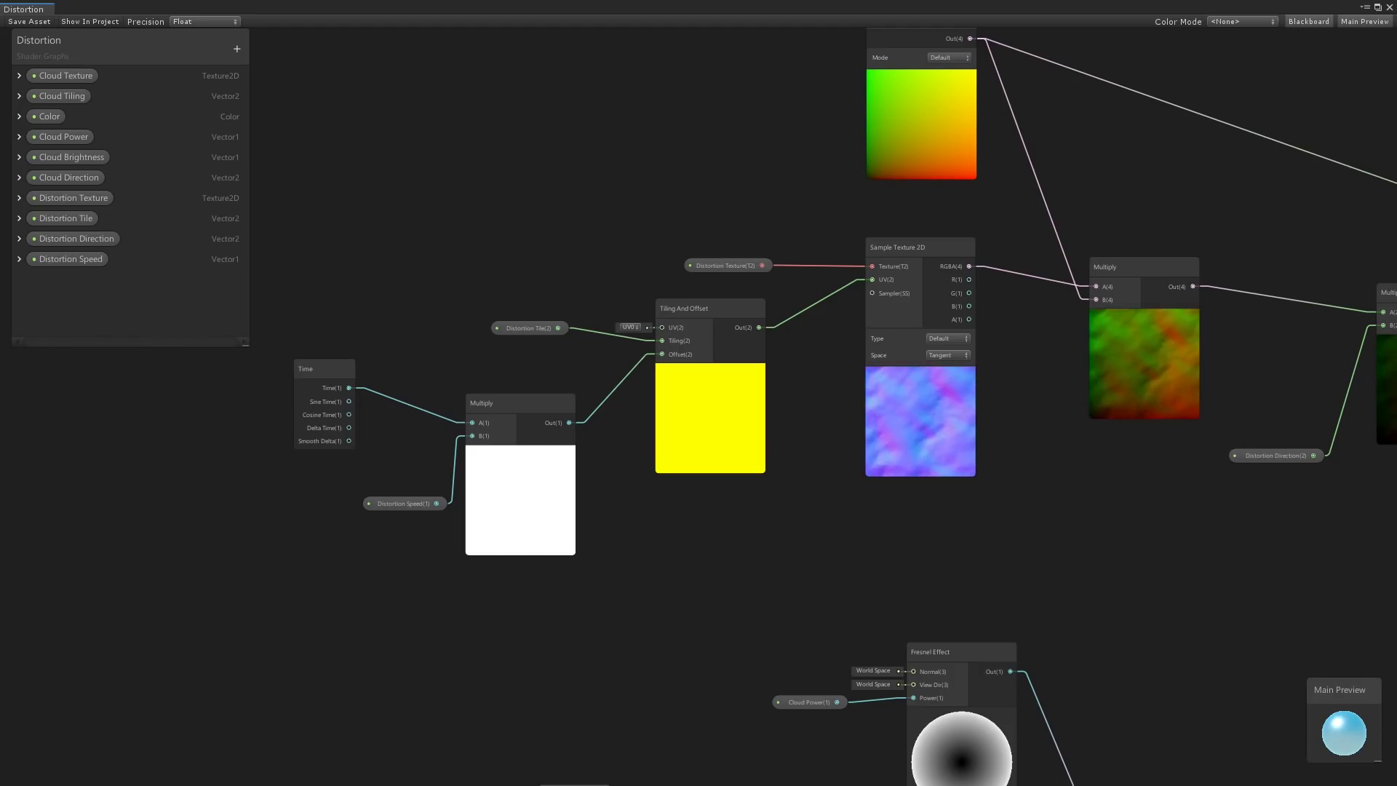
{"action": "left_click", "coordinate": [1142, 267]}
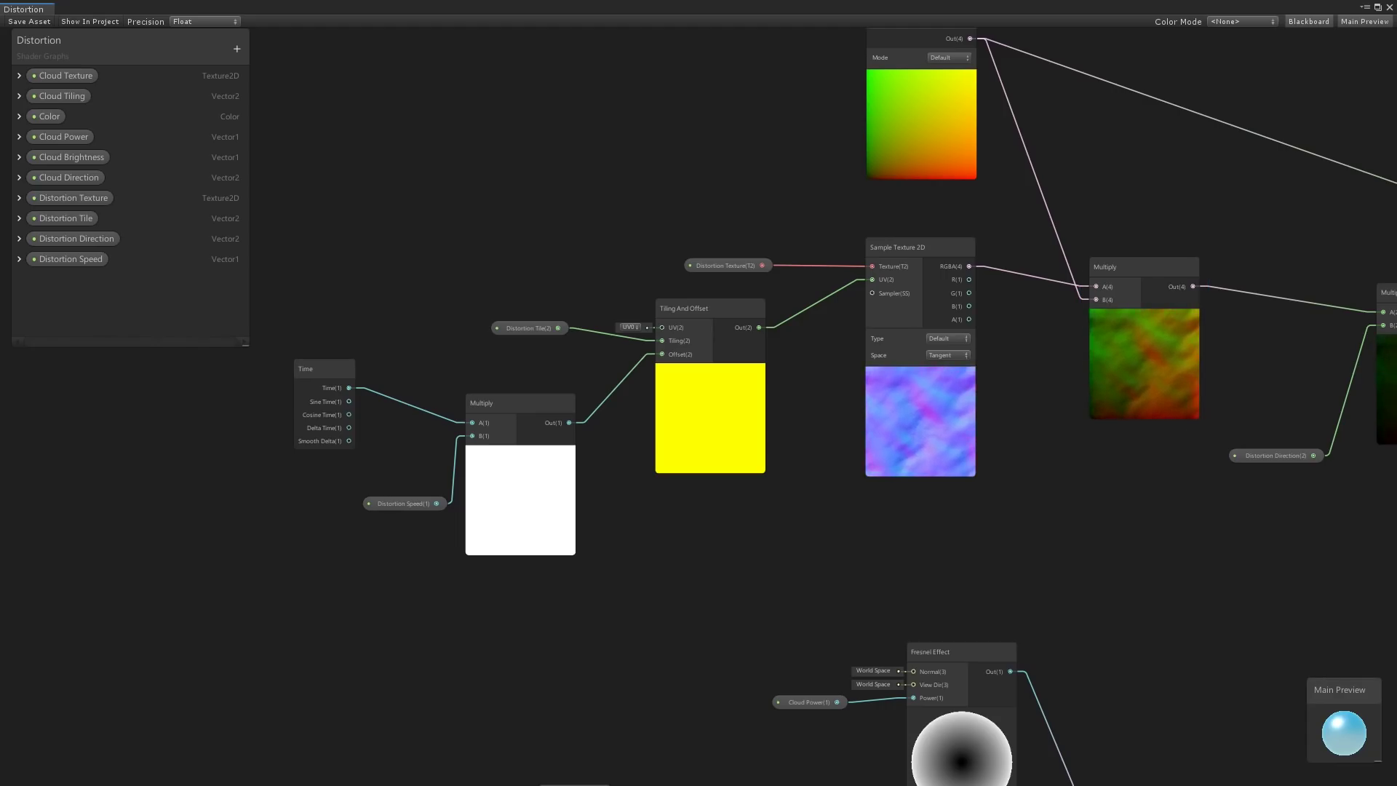
{"action": "middle_click_drag", "start_coordinate": [1267, 457], "coordinate": [611, 522]}
{"action": "scroll", "coordinate": [646, 517], "scroll_direction": "down", "scroll_amount": 2}
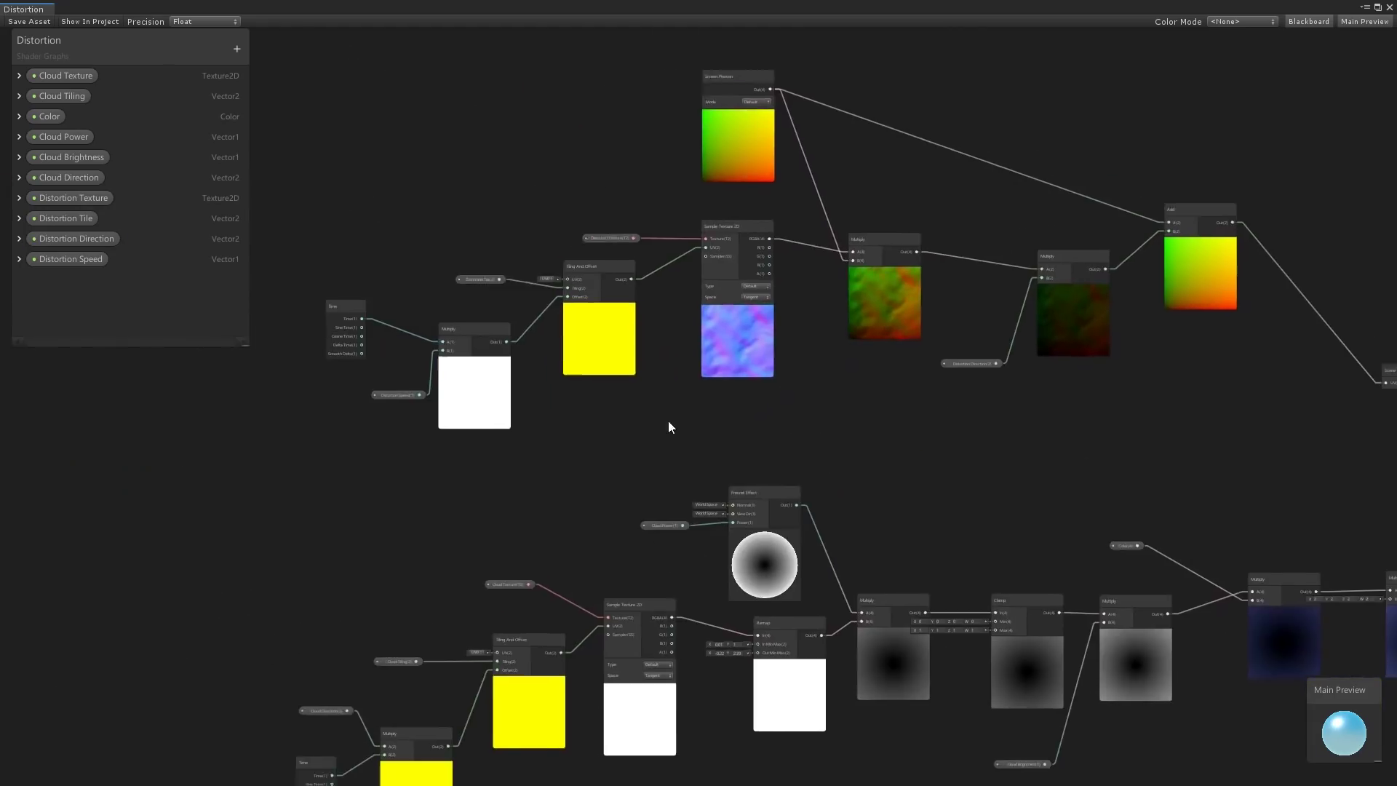
{"action": "scroll", "coordinate": [668, 427], "scroll_direction": "up", "scroll_amount": 5}
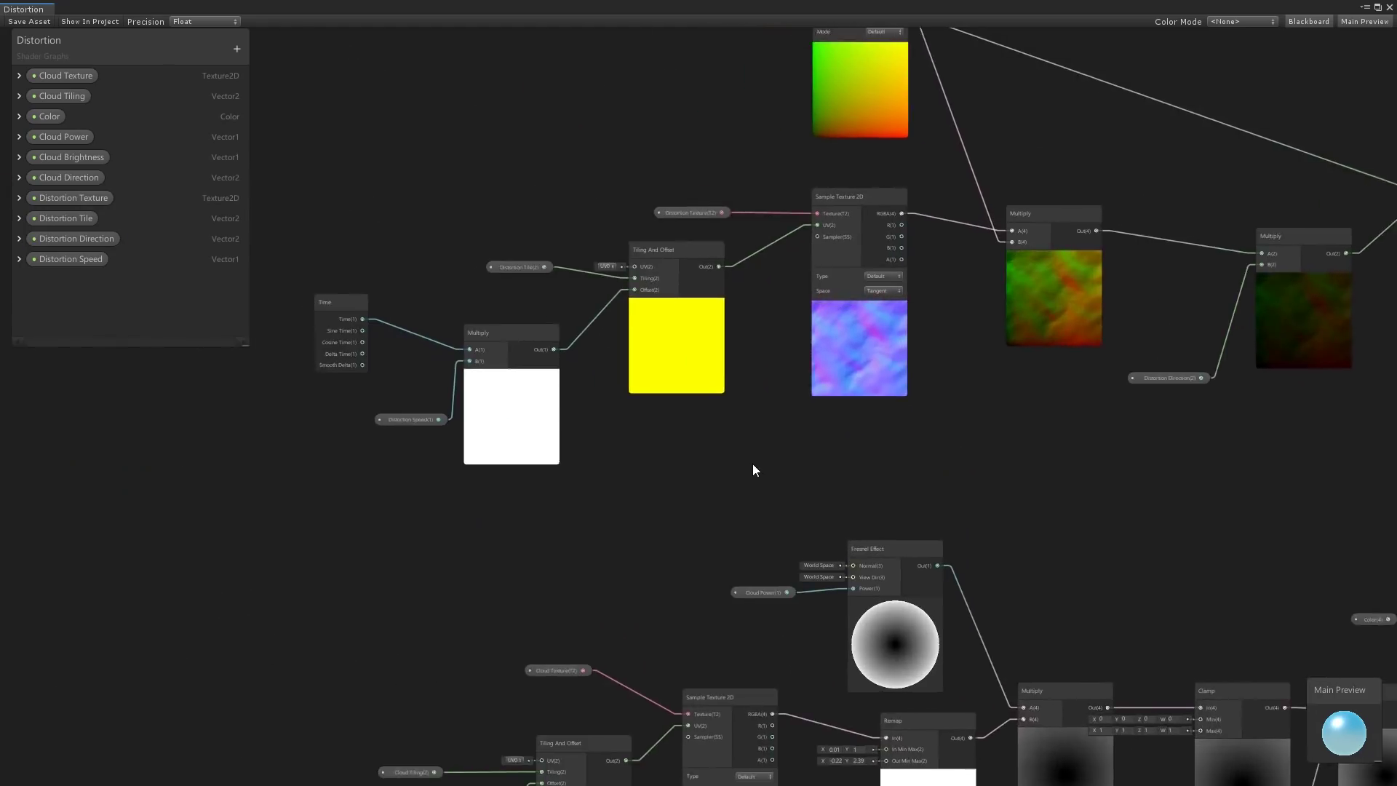
{"action": "scroll", "coordinate": [824, 565], "scroll_direction": "down", "scroll_amount": 1}
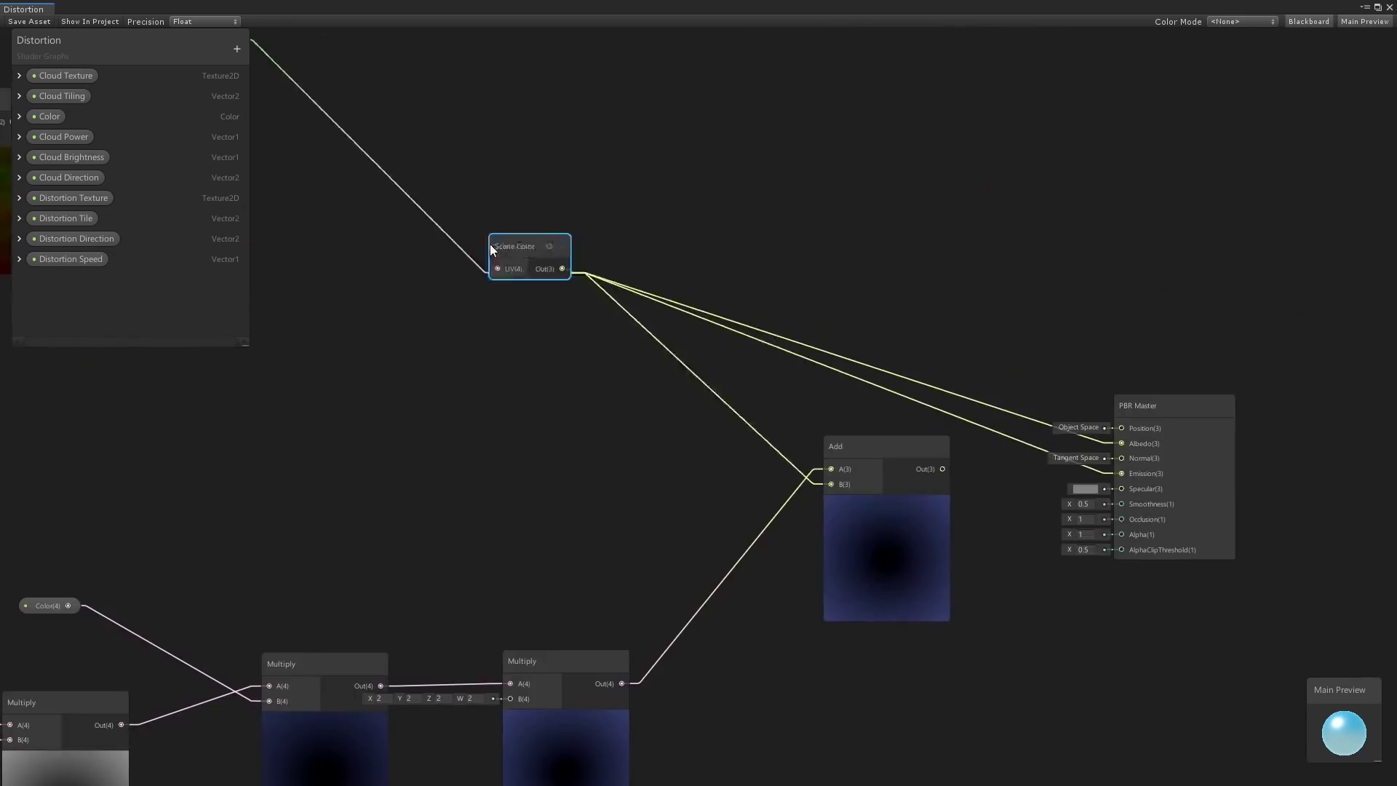
{"action": "left_click_drag", "start_coordinate": [490, 248], "coordinate": [475, 267]}
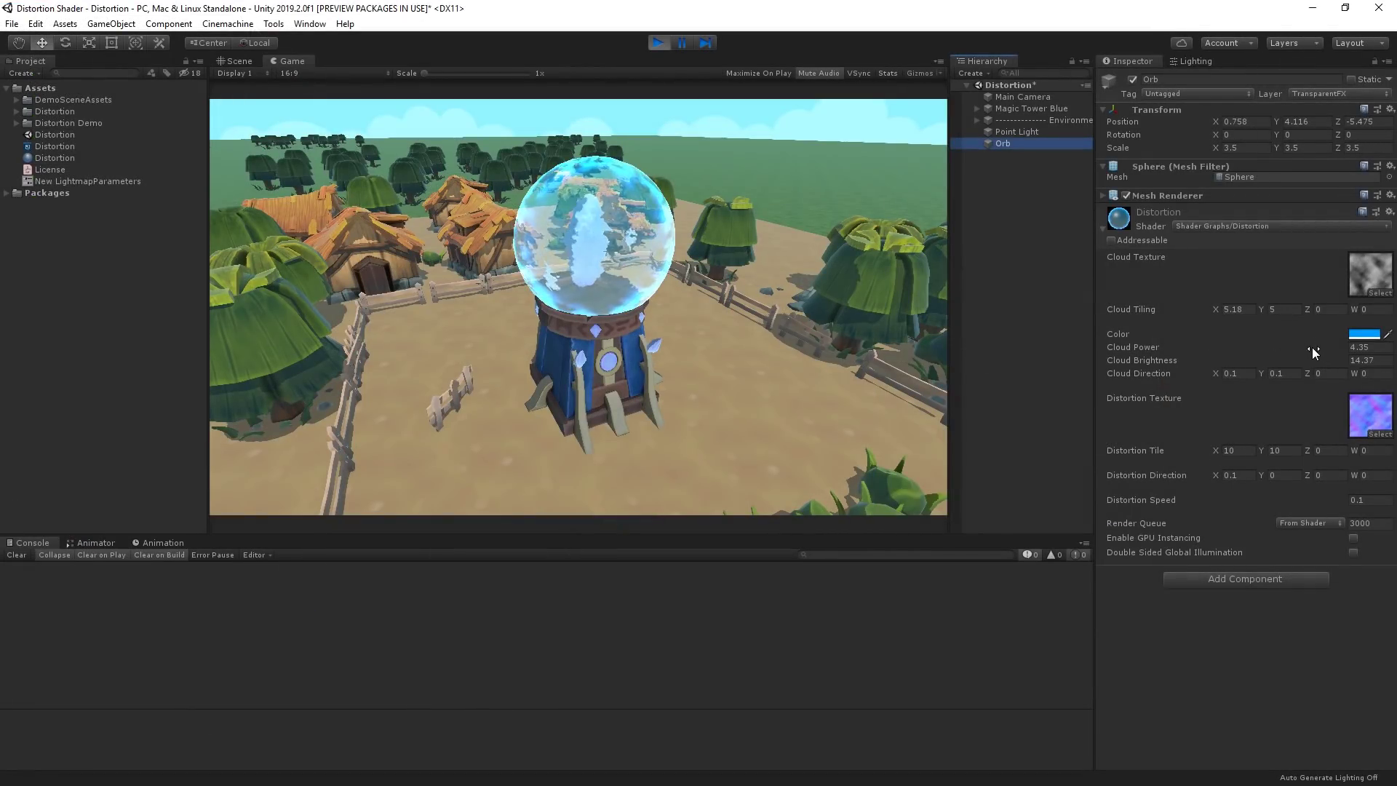
Adjust the orb material's Cloud Power while the scene is playing
{"action": "left_click_drag", "start_coordinate": [1313, 348], "coordinate": [34, 339]}
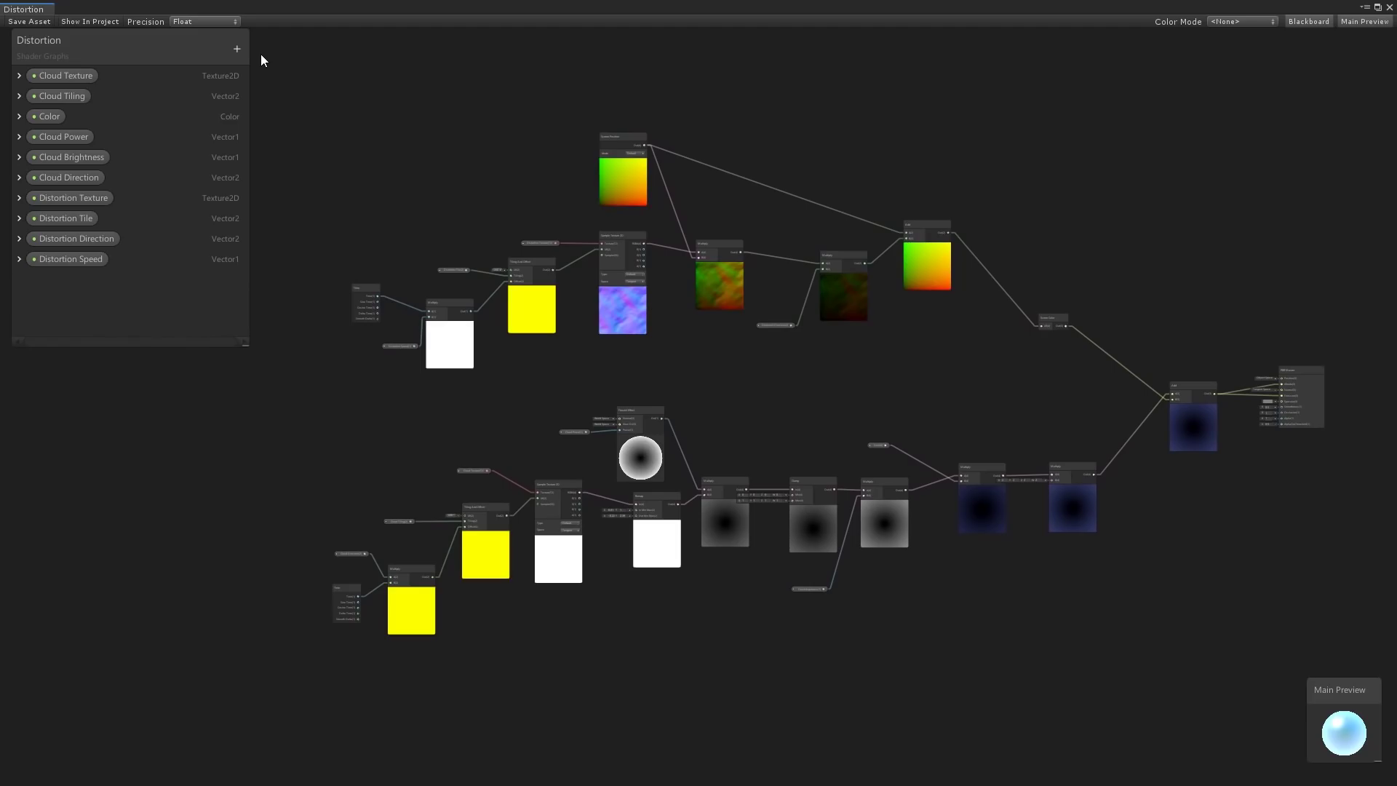
Group all the distortion nodes, from Time through Scene Color, and name the group "Distortion Effect"
{"action": "left_click_drag", "start_coordinate": [275, 66], "coordinate": [1080, 391]}
{"action": "right_click", "coordinate": [1056, 321]}
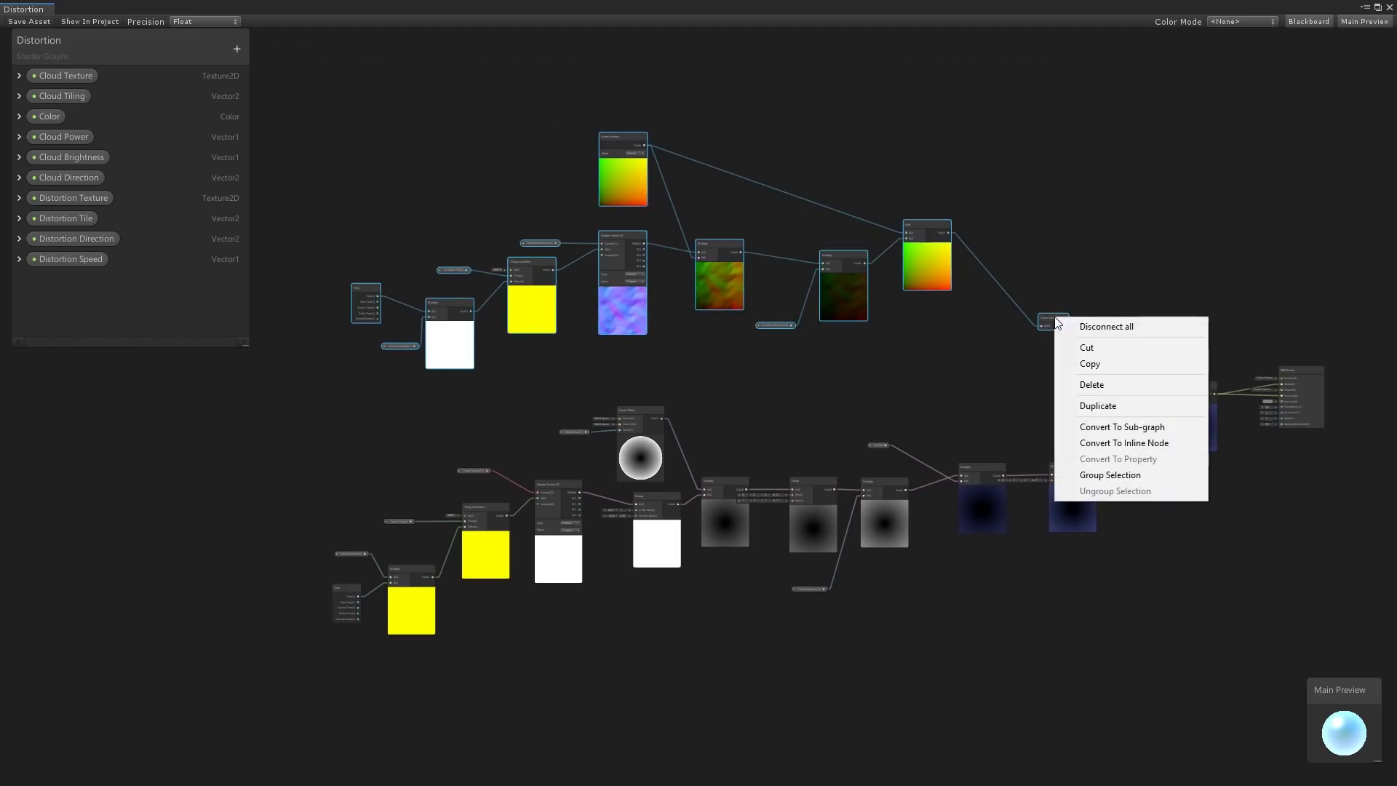
{"action": "left_click", "coordinate": [1085, 475]}
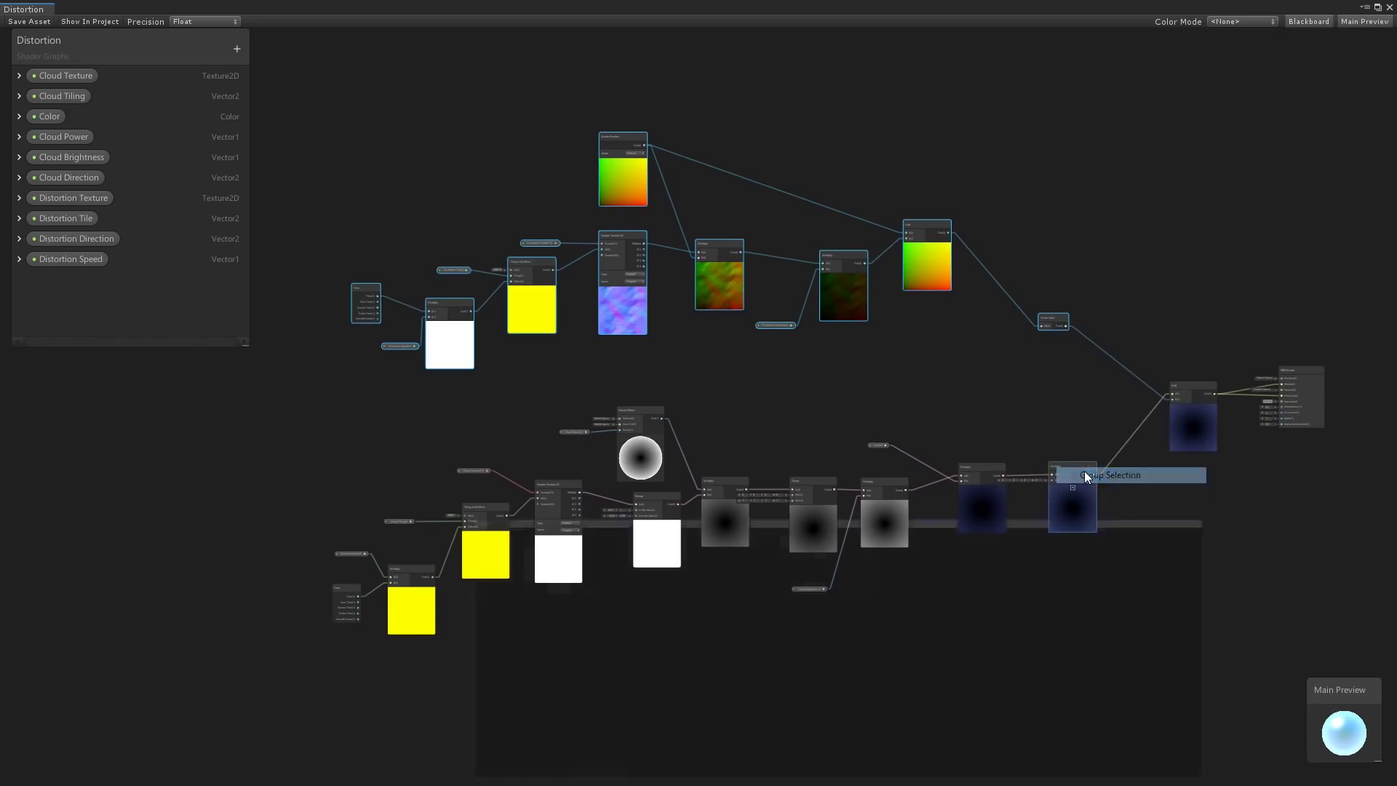
{"action": "scroll", "coordinate": [437, 168], "scroll_direction": "up", "scroll_amount": 5}
{"action": "double_click", "coordinate": [1173, 164]}
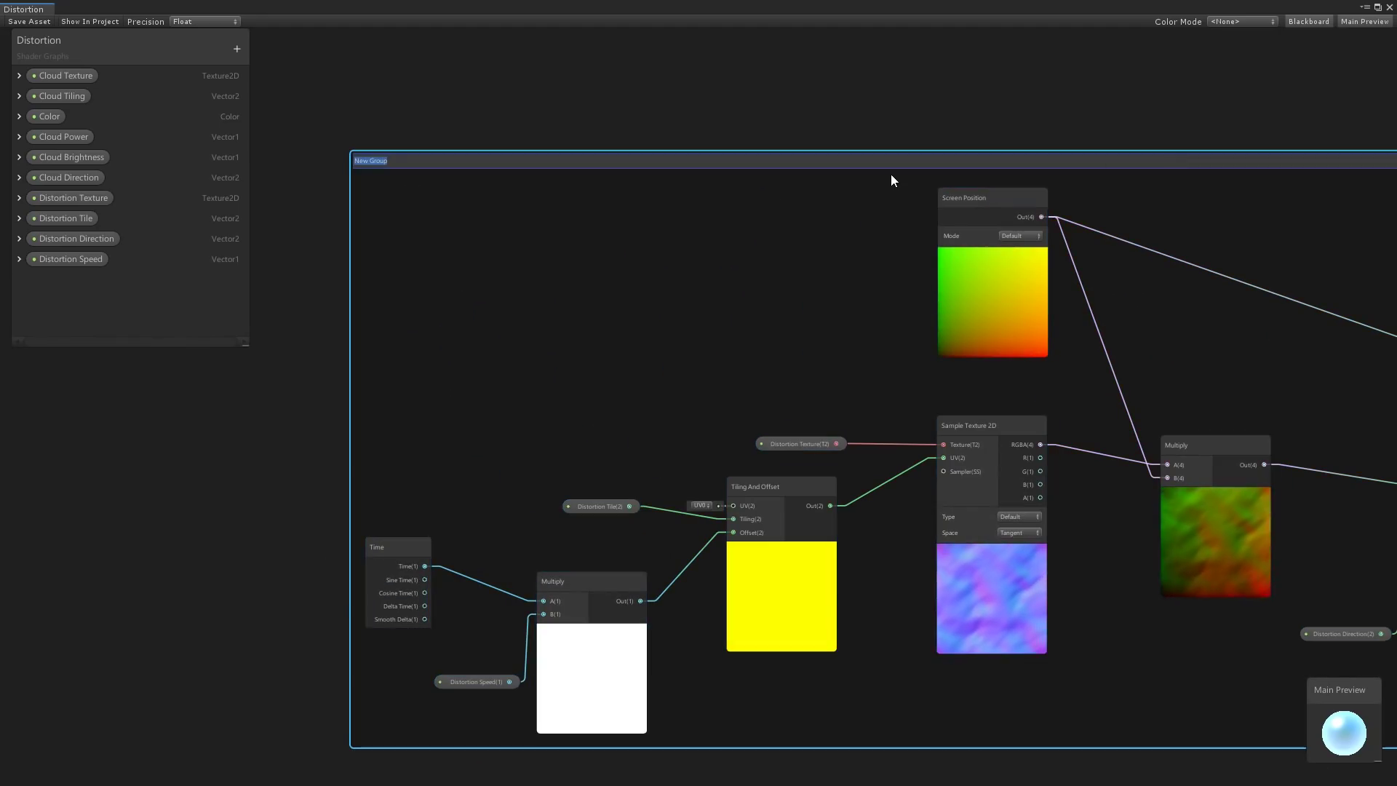
{"action": "type", "text": "Distortion Effect"}
{"action": "key", "text": "Return"}
Group all the cloud nodes below the Distortion Effect group and name the group "Cloud Effect"
{"action": "scroll", "coordinate": [1023, 213], "scroll_direction": "down", "scroll_amount": 3}
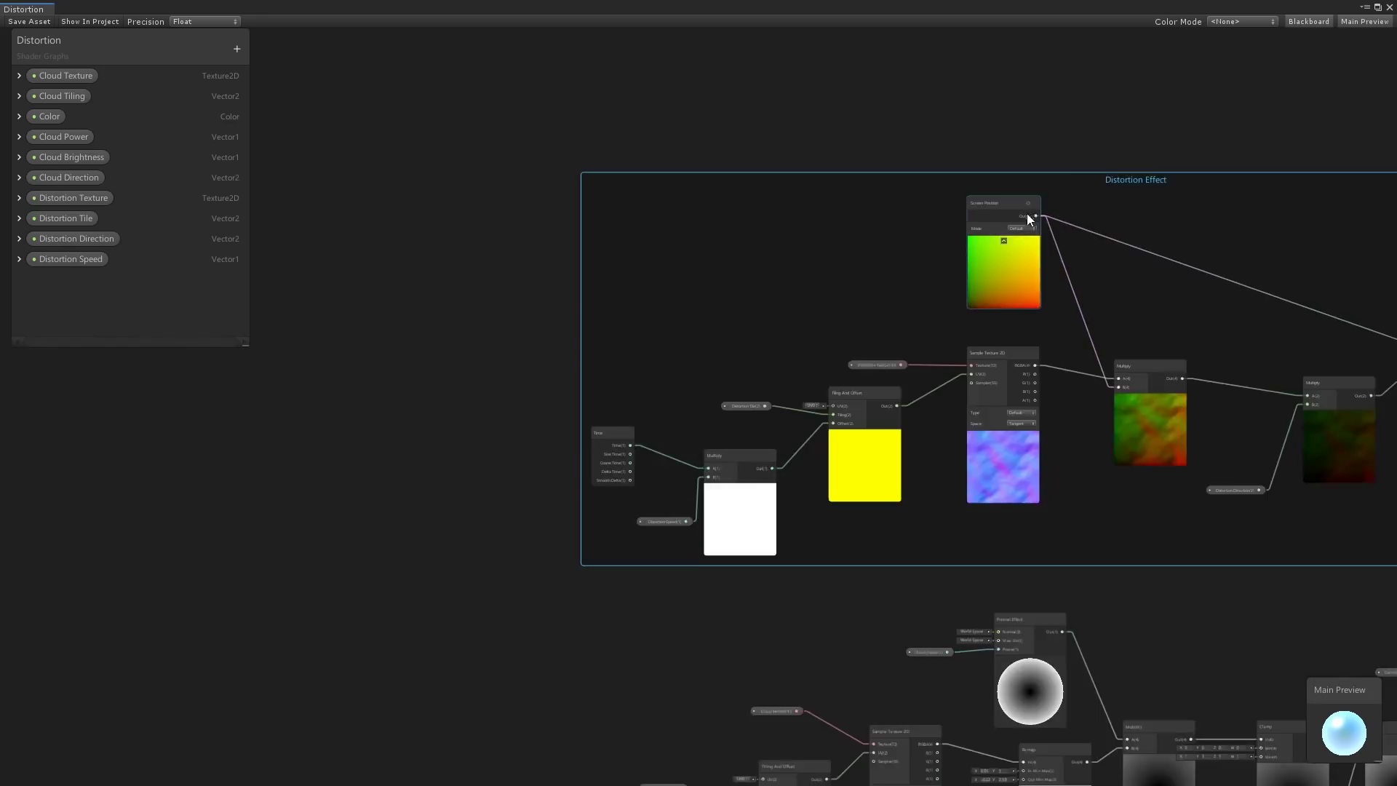
{"action": "middle_click_drag", "start_coordinate": [1028, 436], "coordinate": [821, 288]}
{"action": "scroll", "coordinate": [821, 288], "scroll_direction": "down", "scroll_amount": 3}
{"action": "middle_click_drag", "start_coordinate": [956, 426], "coordinate": [768, 313]}
{"action": "left_click_drag", "start_coordinate": [304, 276], "coordinate": [1101, 610]}
{"action": "right_click", "coordinate": [1064, 349]}
{"action": "left_click", "coordinate": [1122, 536]}
{"action": "scroll", "coordinate": [374, 305], "scroll_direction": "up", "scroll_amount": 4}
{"action": "middle_click_drag", "start_coordinate": [998, 244], "coordinate": [1110, 293]}
{"action": "double_click", "coordinate": [1109, 292]}
{"action": "type", "text": "Cloud Effect"}
{"action": "key", "text": "Return"}
Space the Cloud Effect and Distortion Effect groups further apart and move the final Add and master nodes closer to them
{"action": "scroll", "coordinate": [917, 356], "scroll_direction": "down", "scroll_amount": 5}
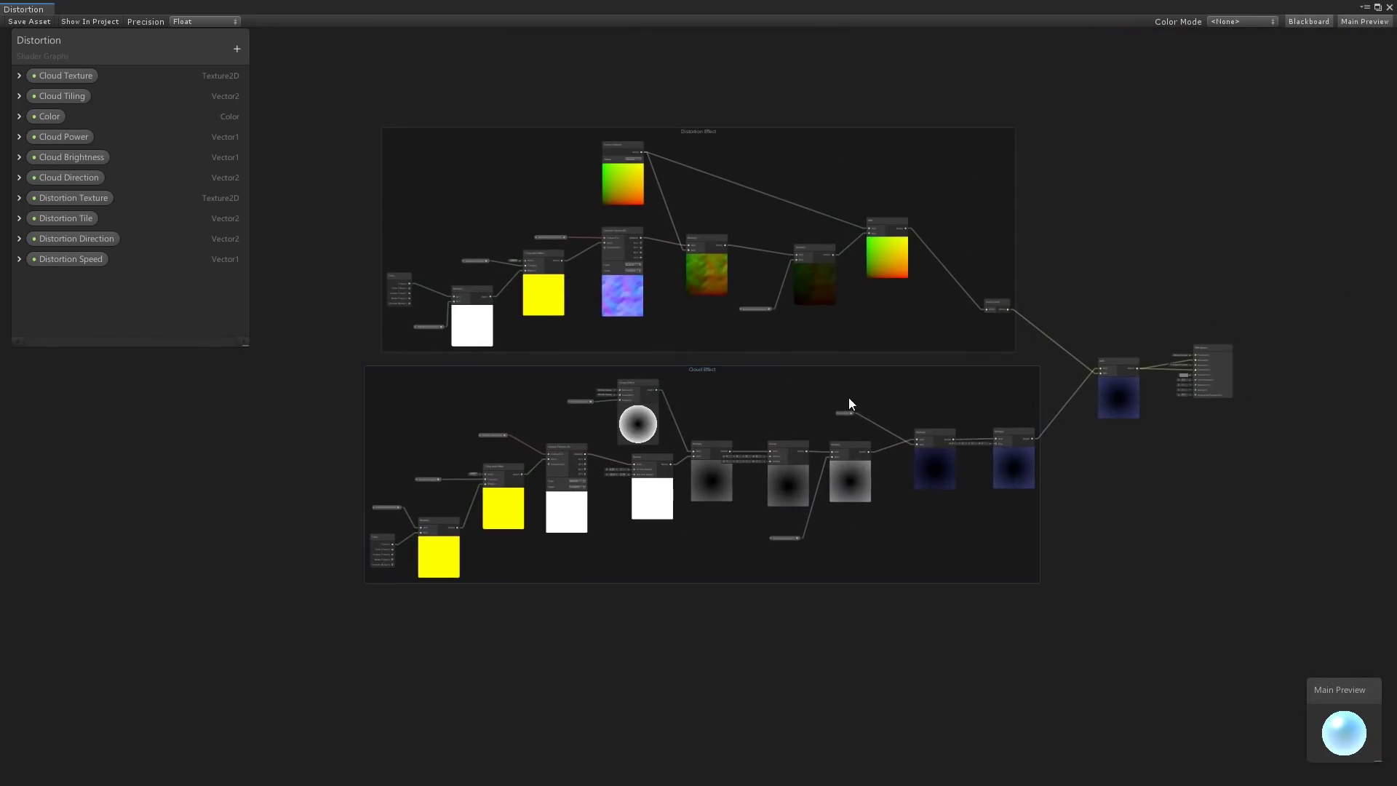
{"action": "left_click_drag", "start_coordinate": [744, 372], "coordinate": [726, 409]}
{"action": "left_click_drag", "start_coordinate": [708, 134], "coordinate": [689, 168]}
{"action": "left_click_drag", "start_coordinate": [1252, 321], "coordinate": [1104, 462]}
{"action": "left_click_drag", "start_coordinate": [1109, 364], "coordinate": [1080, 386]}
{"action": "left_click", "coordinate": [1107, 284]}
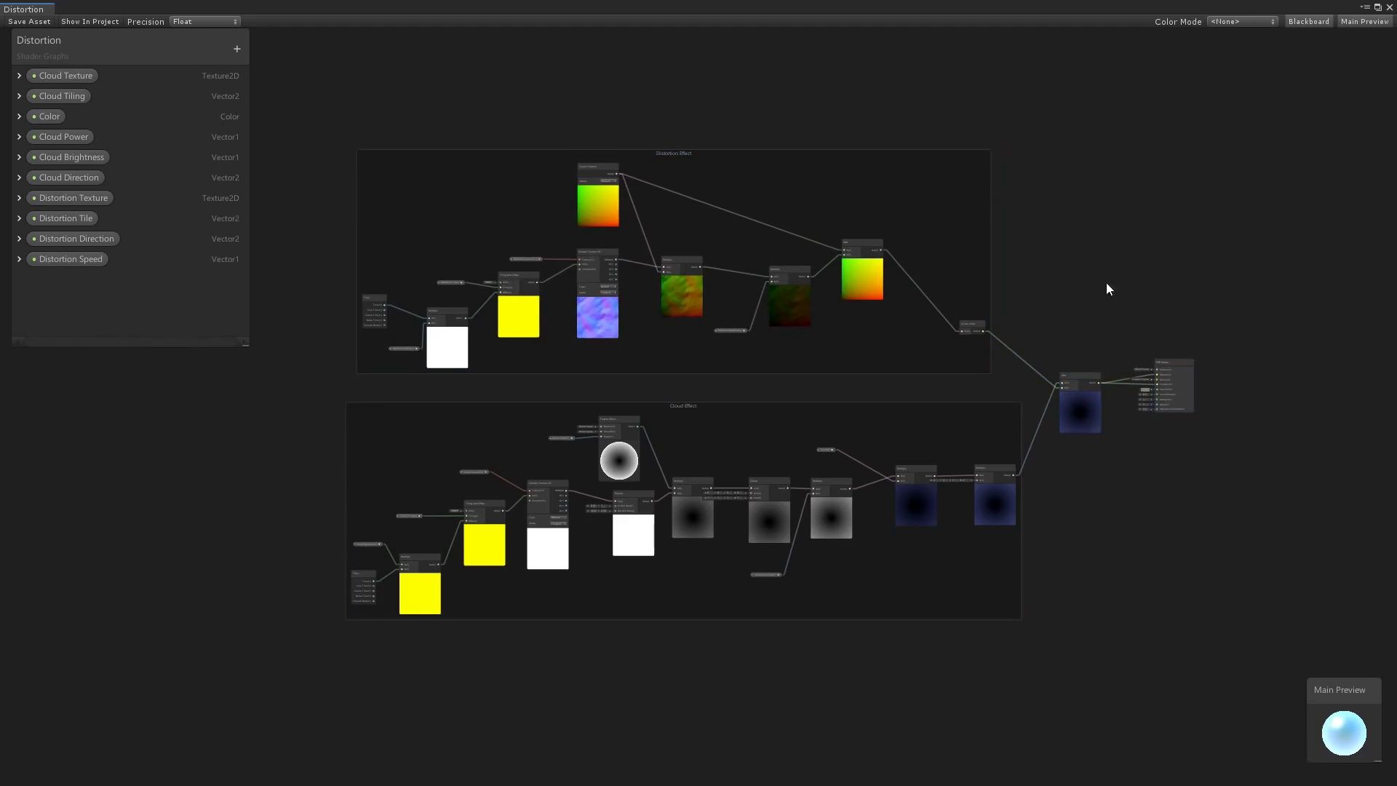
{"action": "middle_click_drag", "start_coordinate": [1075, 205], "coordinate": [1076, 226]}
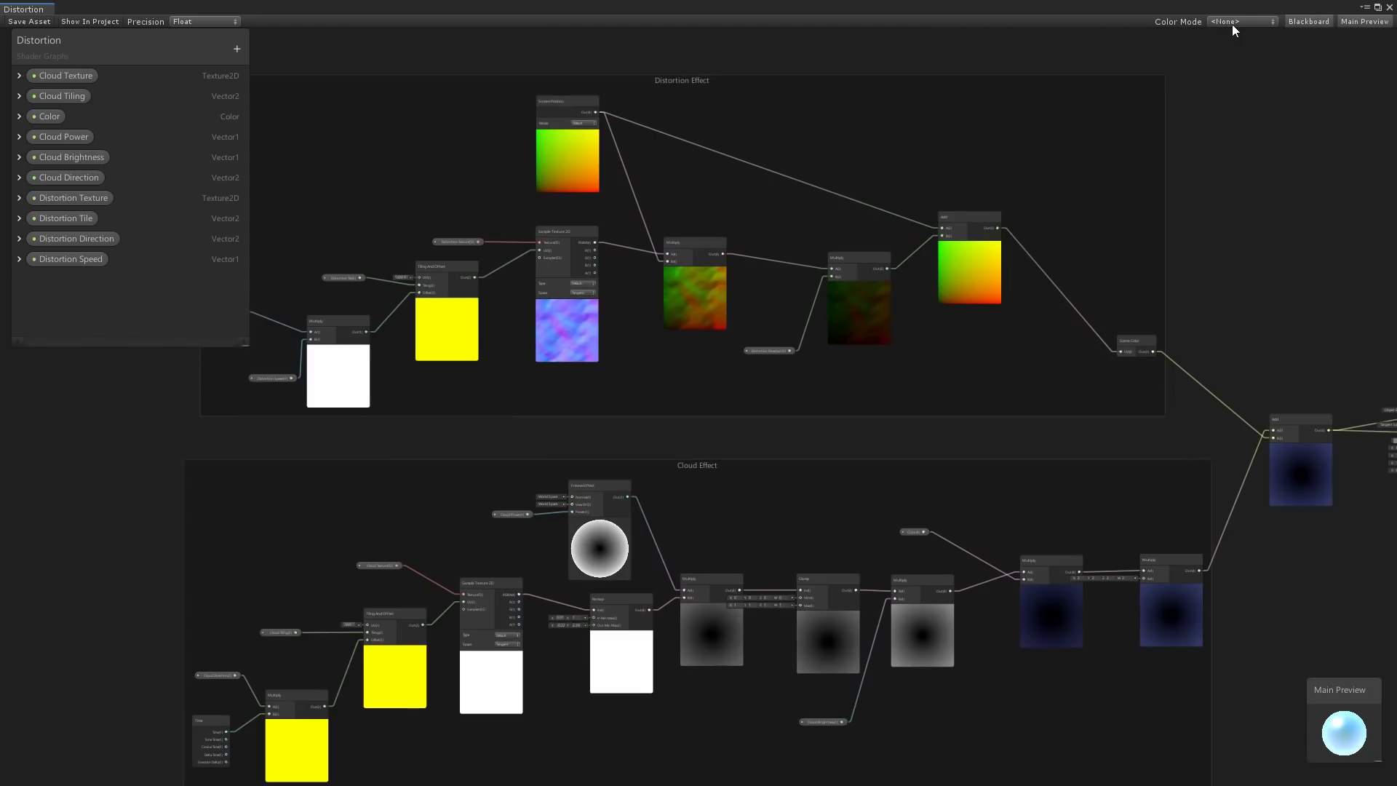
Try the Category and Precision color modes on the graph's nodes
{"action": "left_click", "coordinate": [1233, 24]}
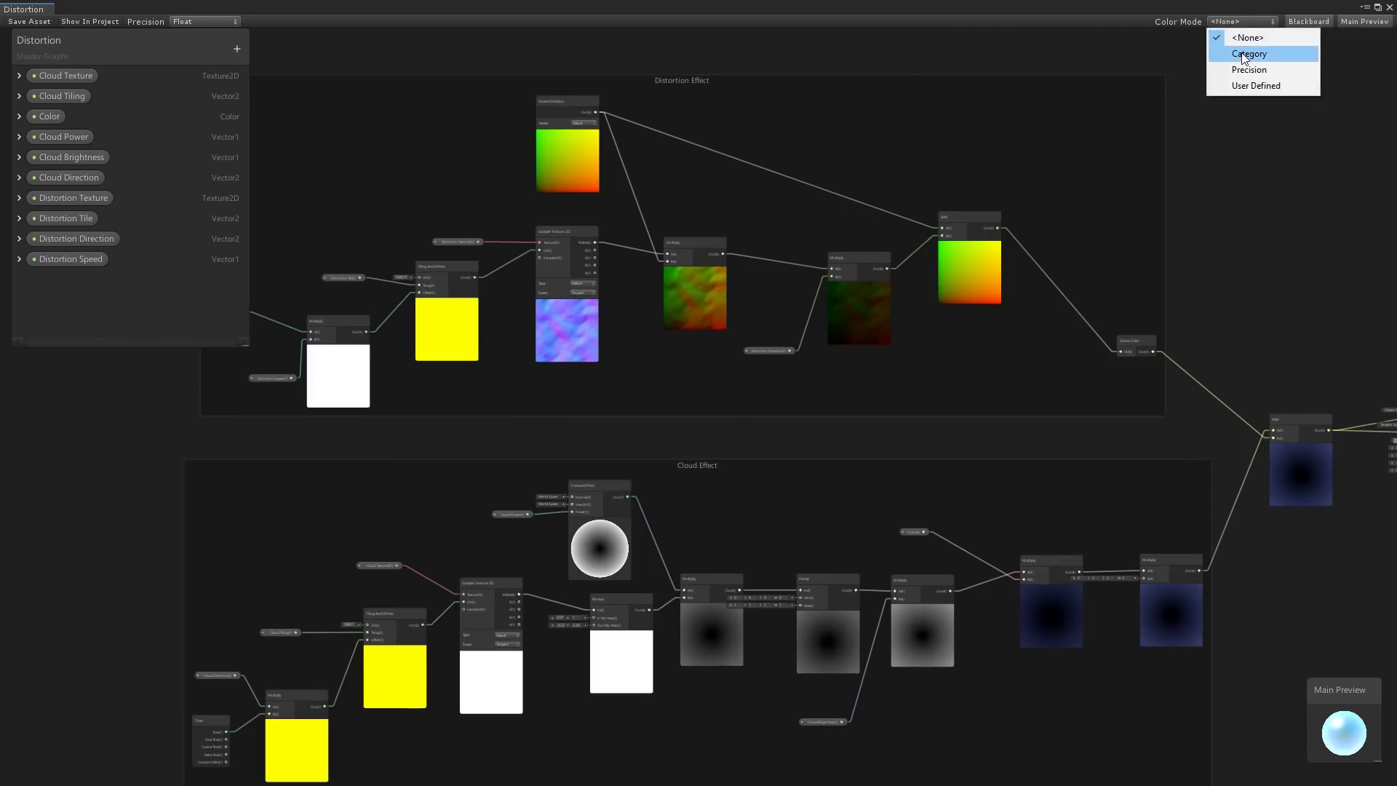
{"action": "left_click", "coordinate": [1250, 54]}
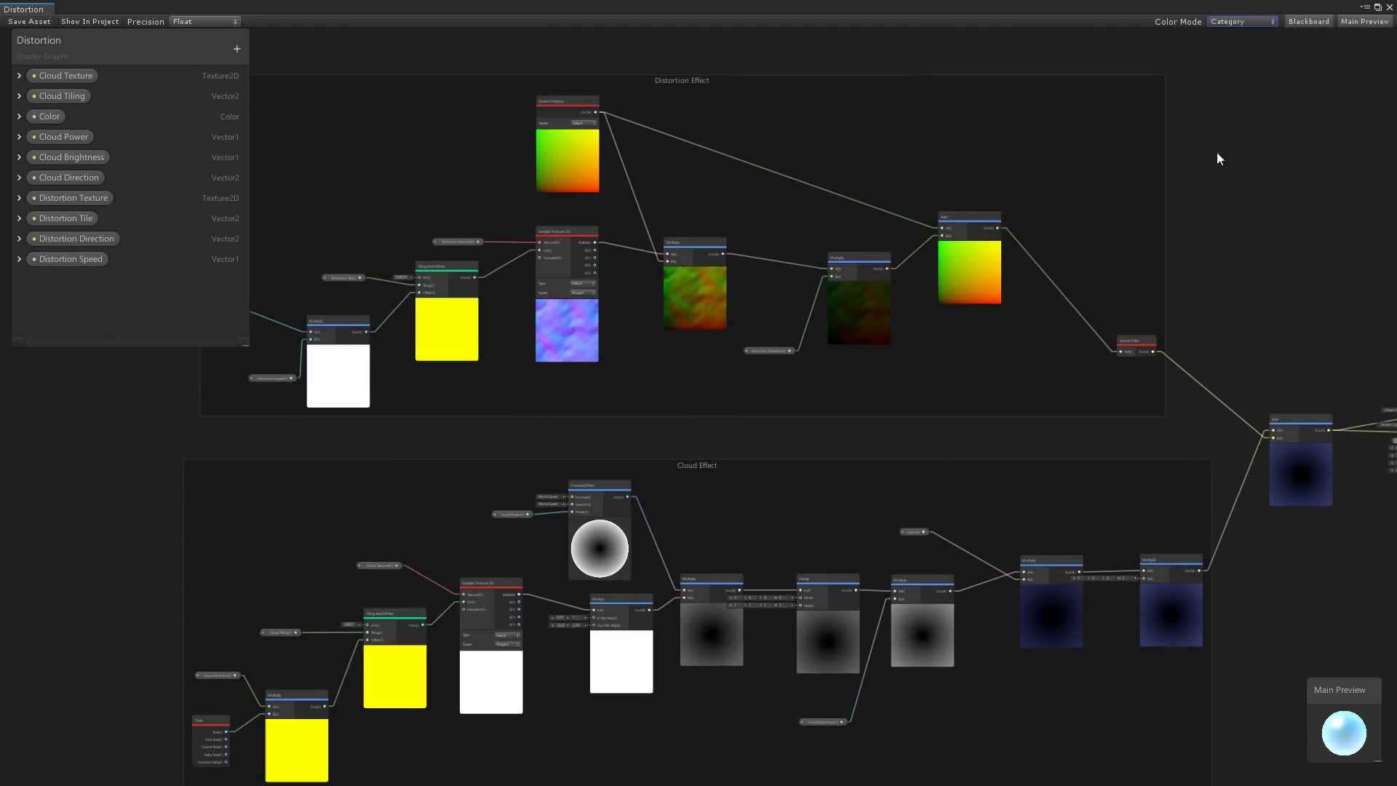
{"action": "left_click", "coordinate": [1260, 21]}
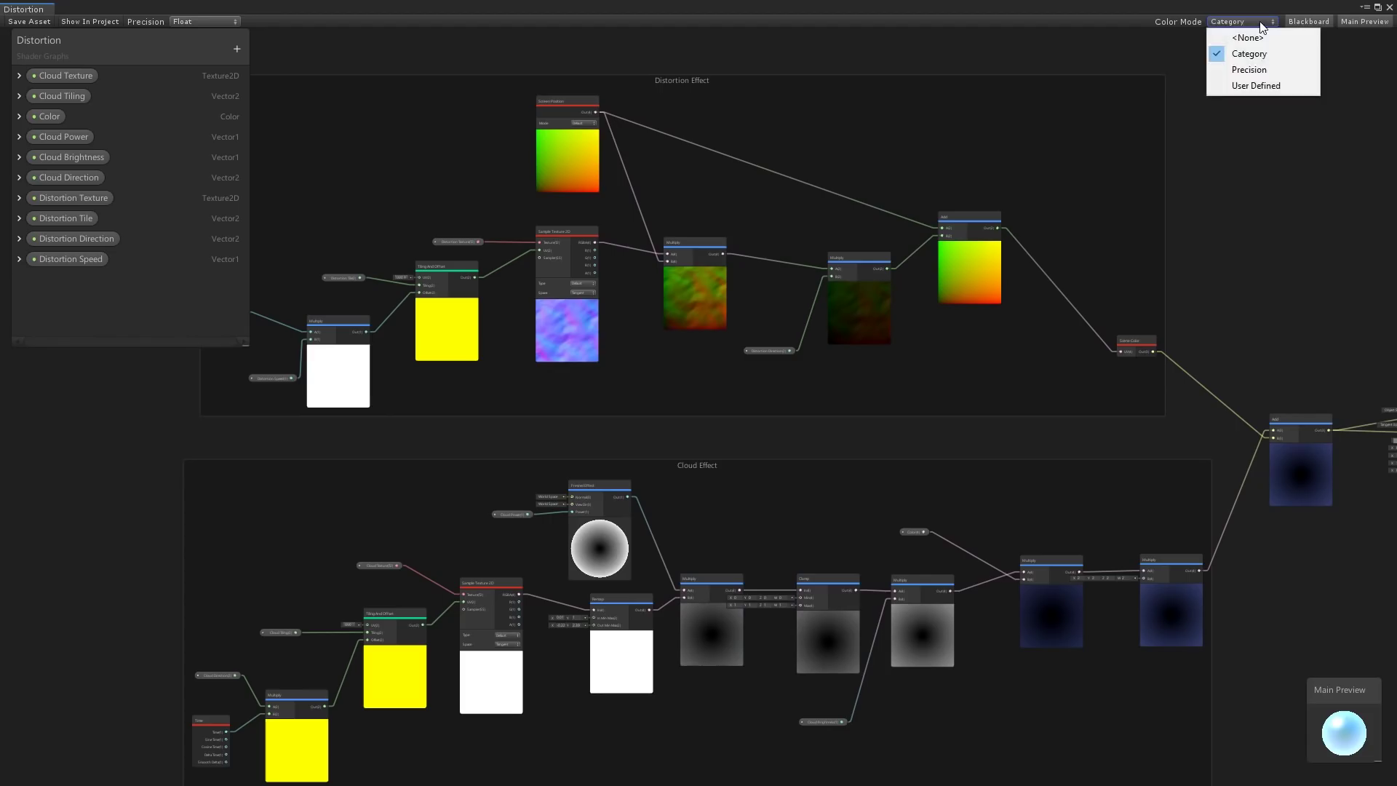
{"action": "left_click", "coordinate": [1254, 69]}
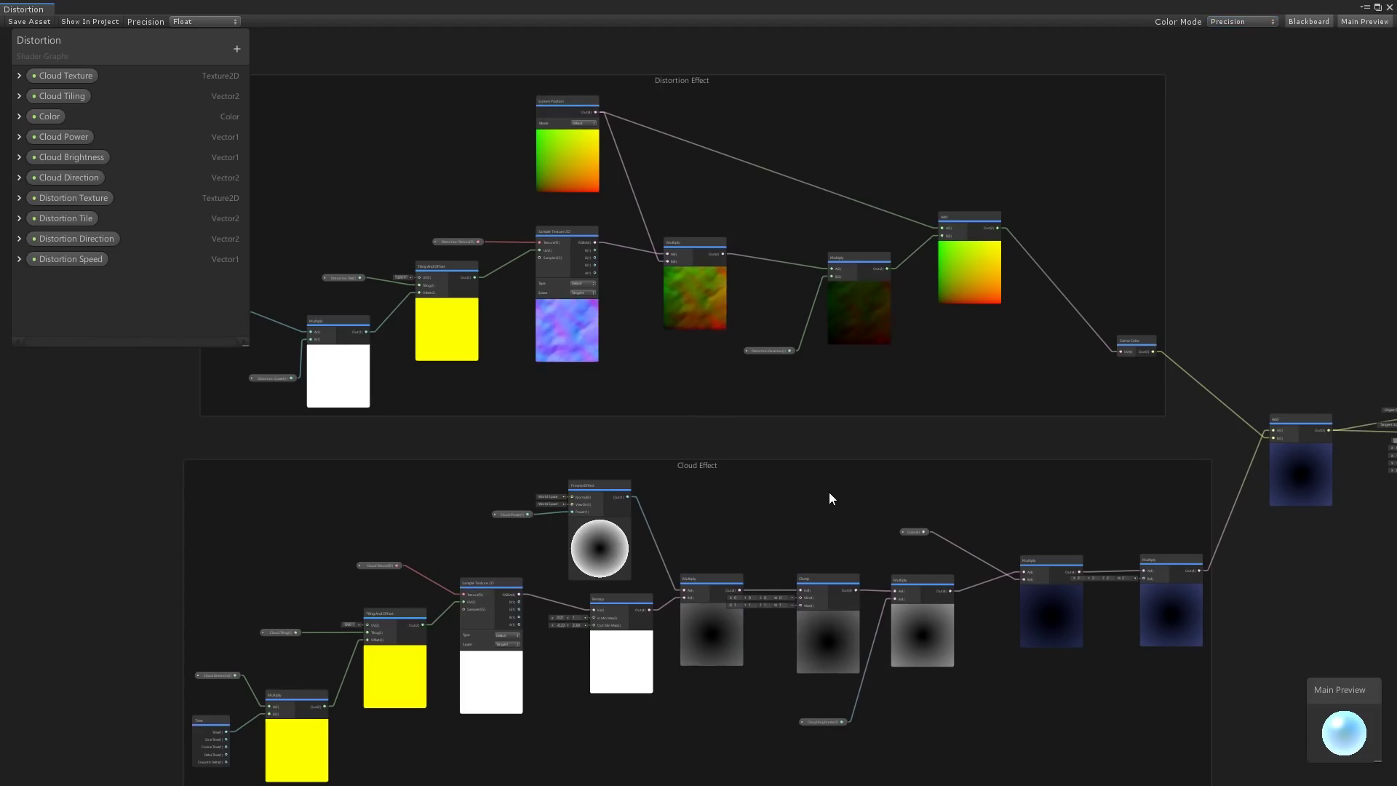
{"action": "middle_click_drag", "start_coordinate": [828, 492], "coordinate": [829, 486]}
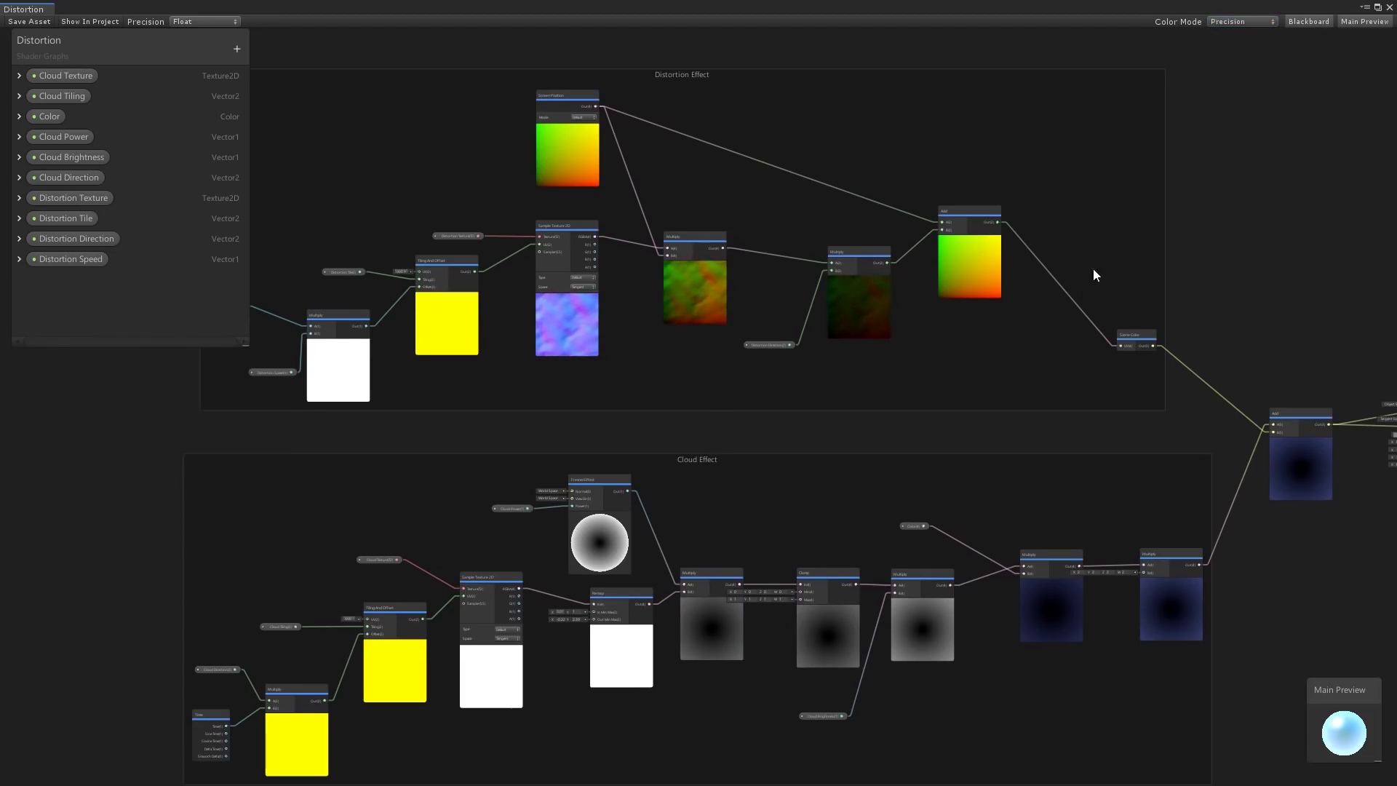
Set Color Mode to User Defined and colour the Distortion Effect's Add node green with H 130, S 97, V 93
{"action": "left_click", "coordinate": [1243, 22]}
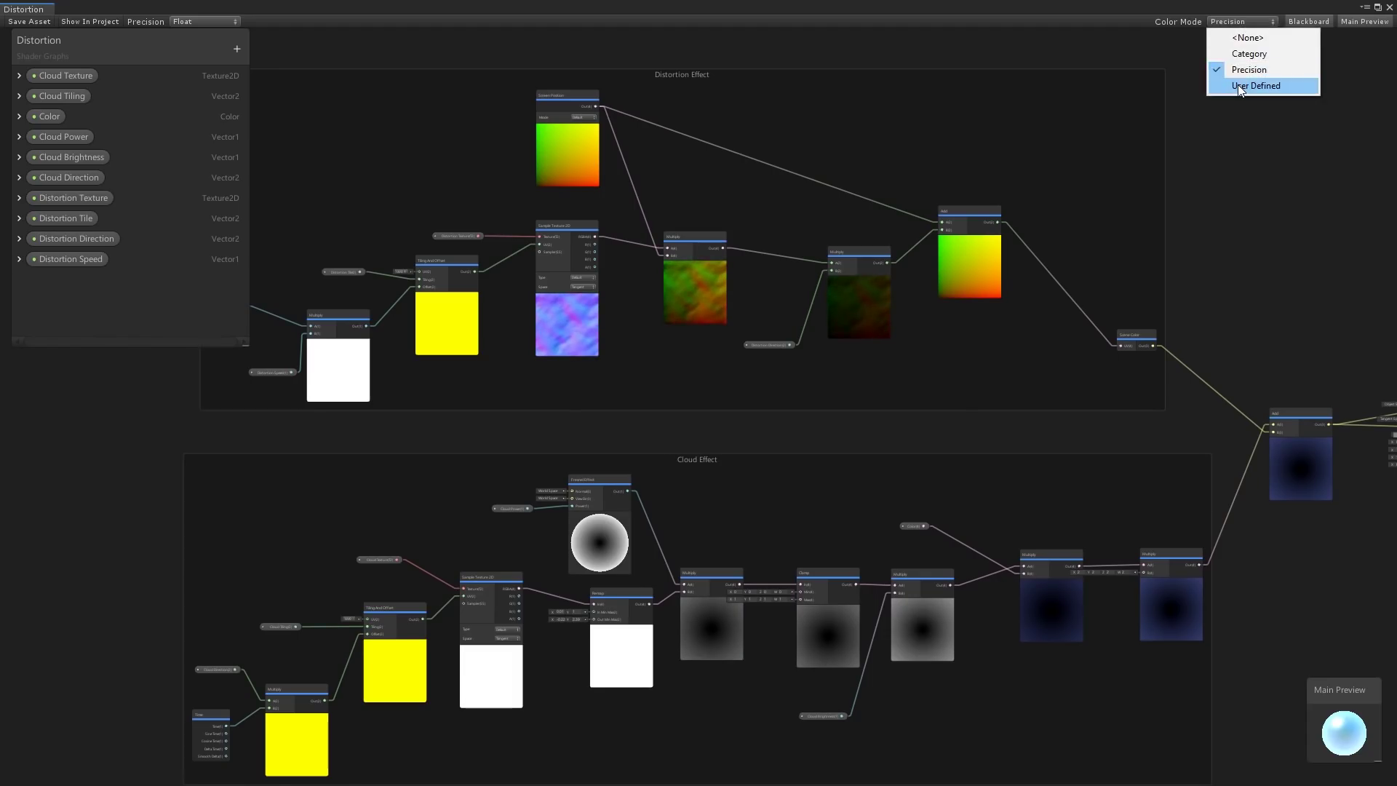
{"action": "left_click", "coordinate": [1241, 85]}
{"action": "scroll", "coordinate": [1221, 206], "scroll_direction": "up", "scroll_amount": 3}
{"action": "left_click", "coordinate": [734, 215]}
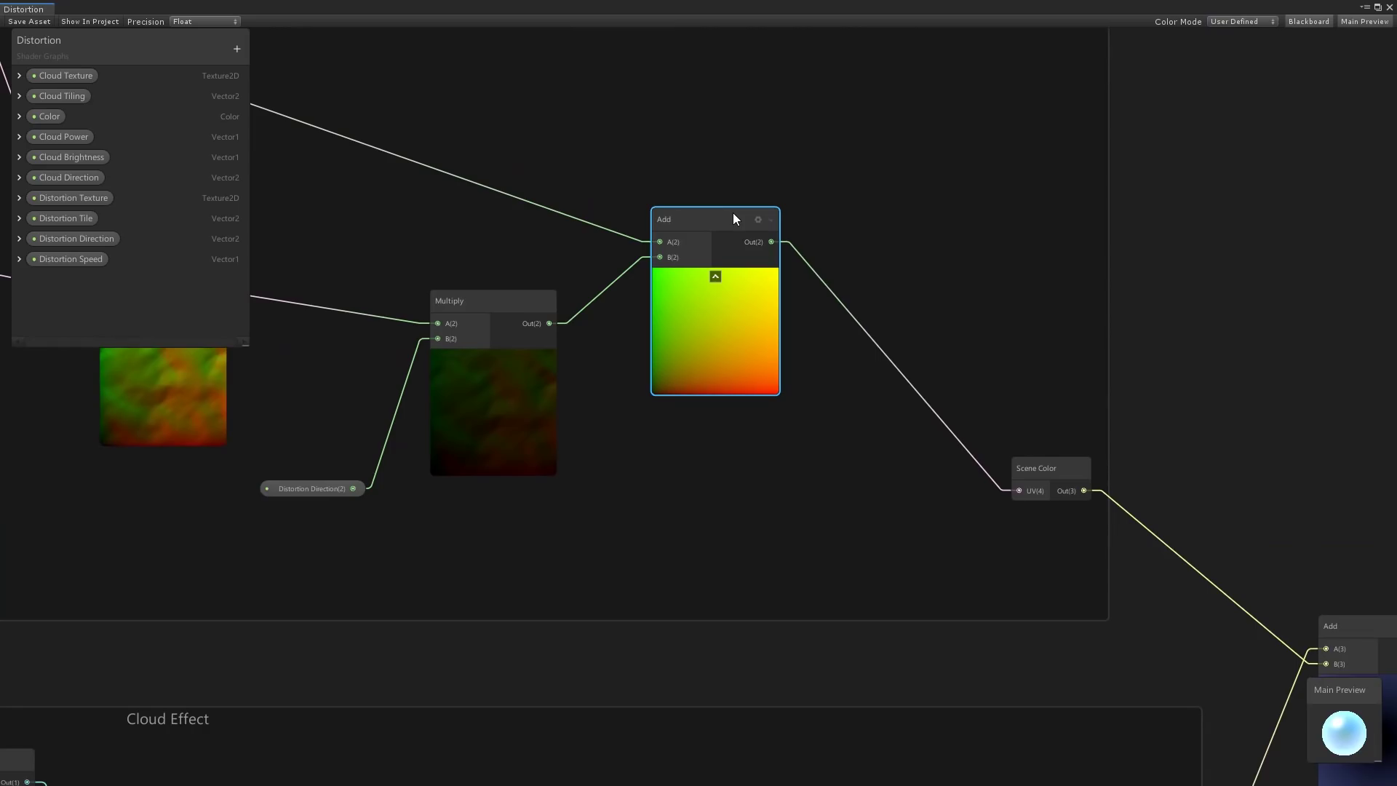
{"action": "right_click", "coordinate": [733, 213]}
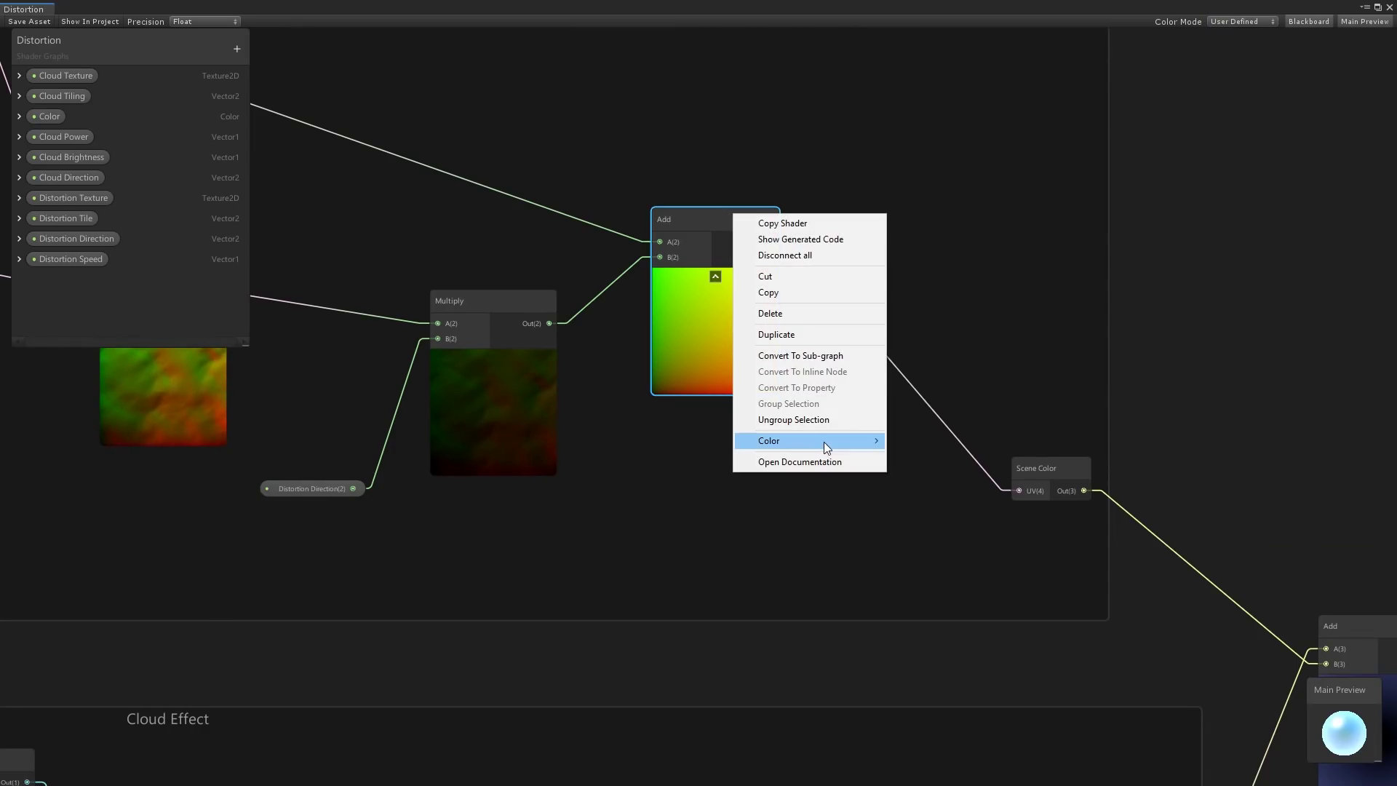
{"action": "mouse_move", "coordinate": [826, 443]}
{"action": "left_click", "coordinate": [914, 440]}
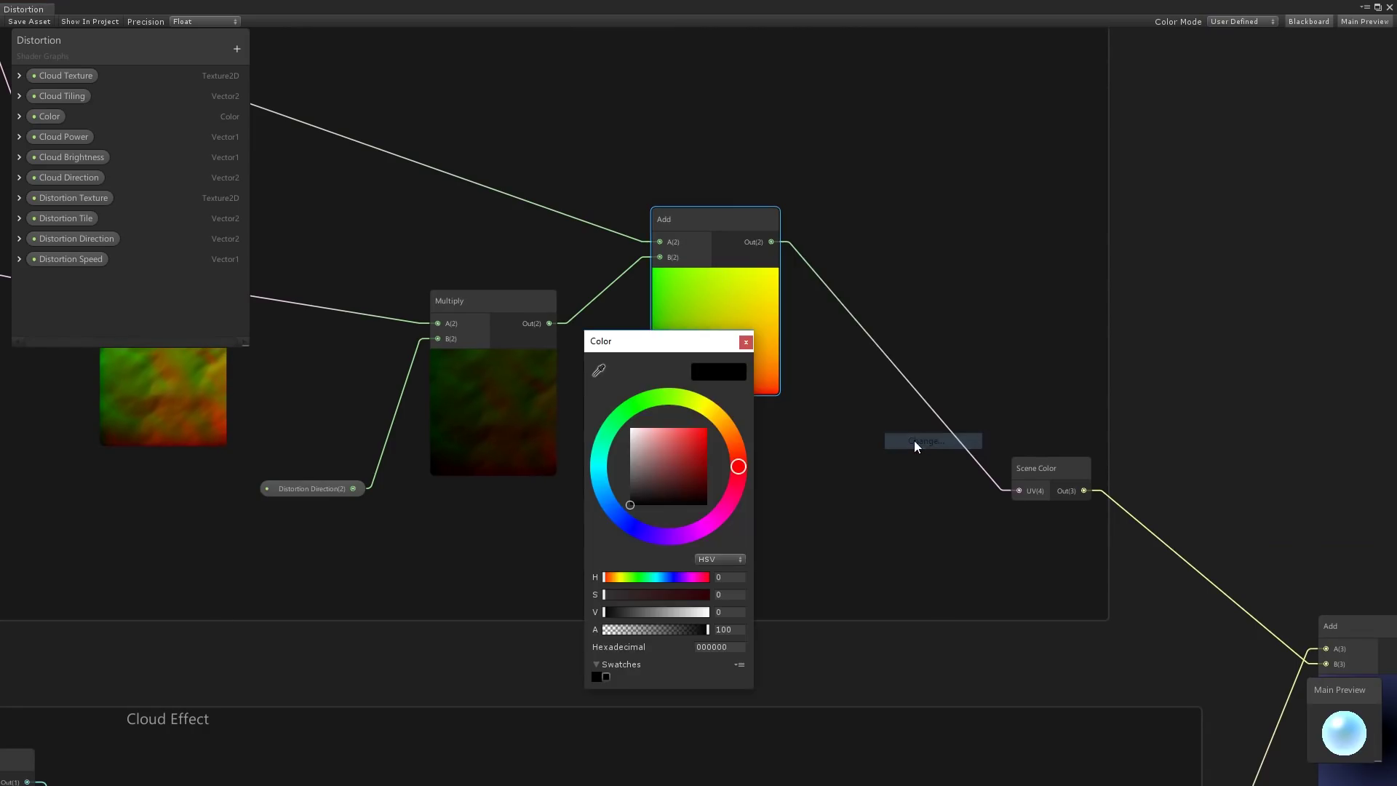
{"action": "left_click", "coordinate": [628, 414]}
{"action": "left_click", "coordinate": [705, 434]}
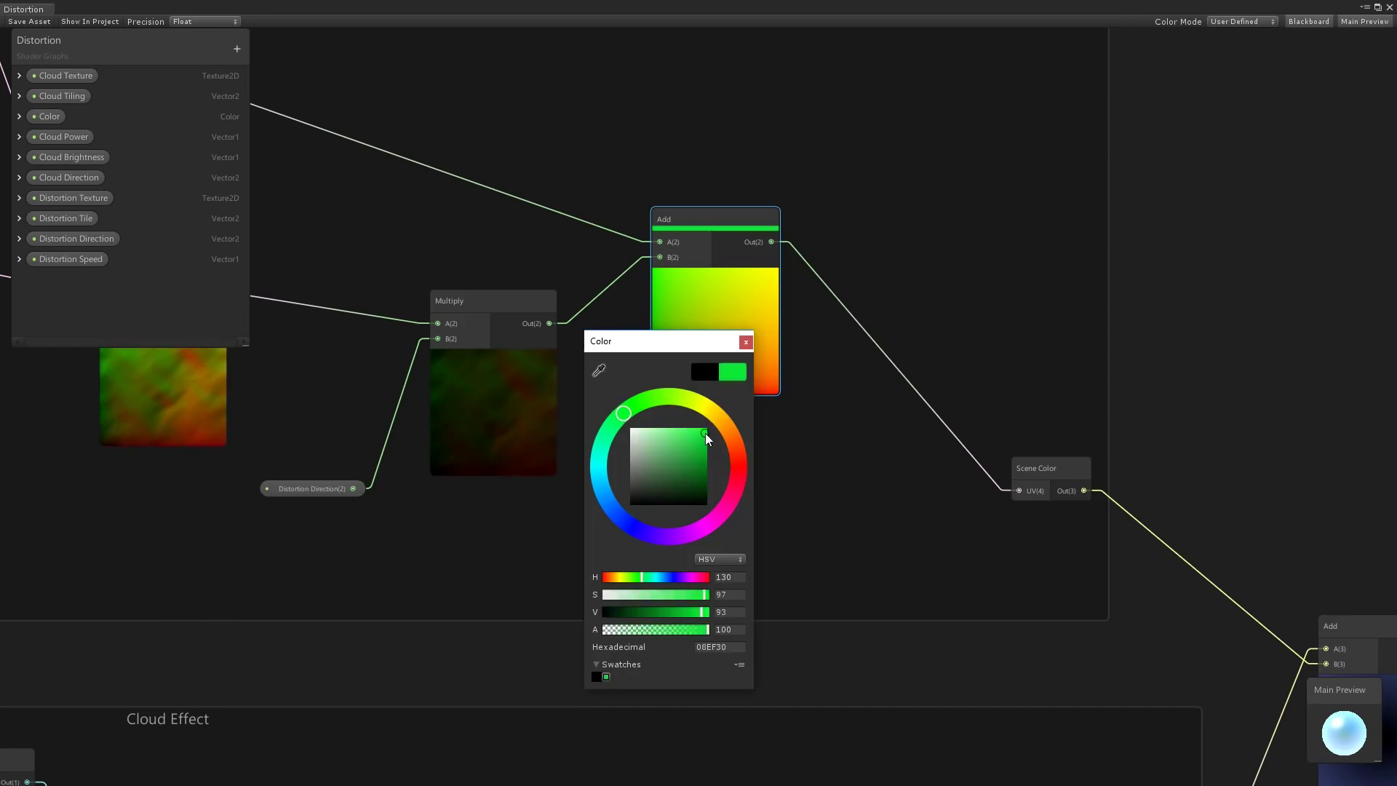
{"action": "left_click", "coordinate": [743, 343]}
Give the Multiply node that feeds the Distortion Effect's Add node the custom colour red, FF0000
{"action": "right_click", "coordinate": [514, 299]}
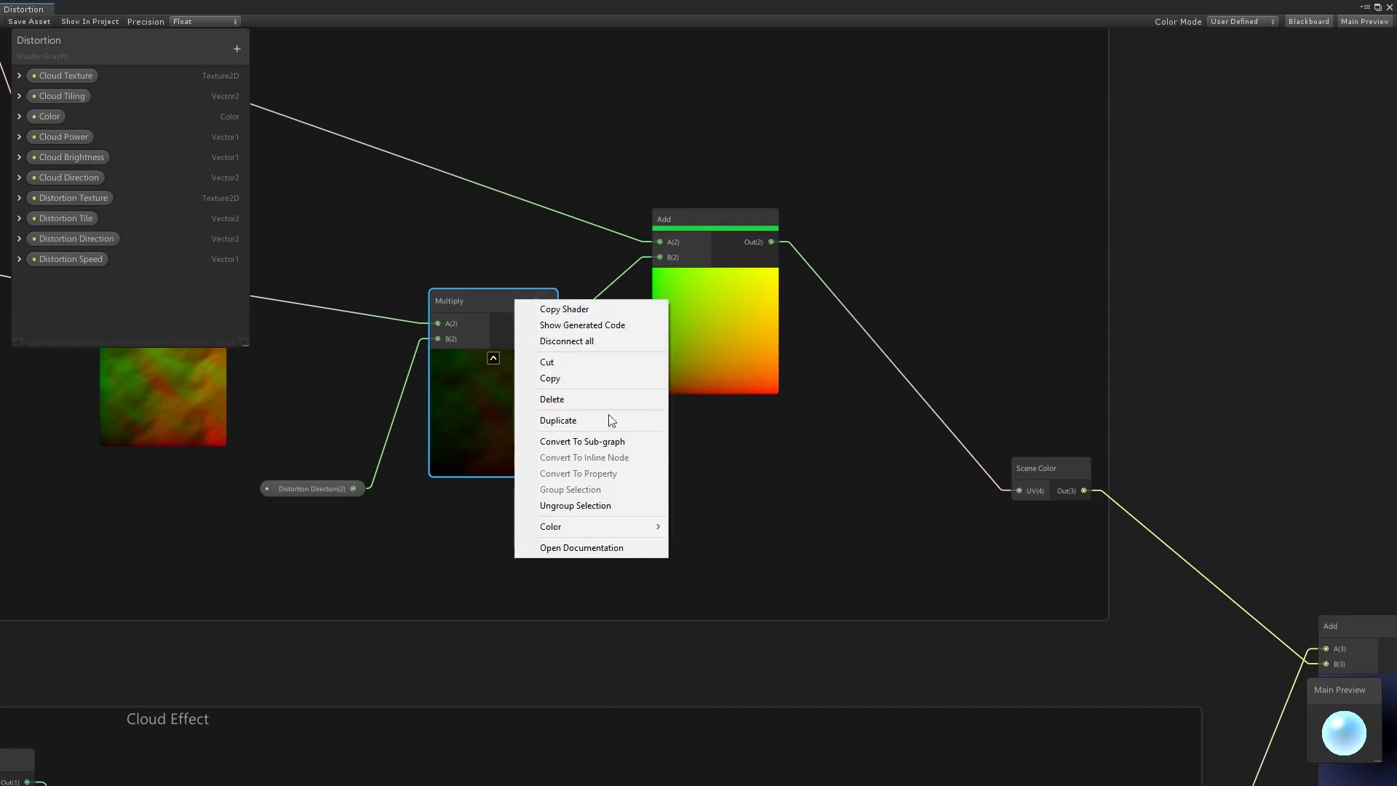
{"action": "mouse_move", "coordinate": [582, 526]}
{"action": "left_click", "coordinate": [718, 528]}
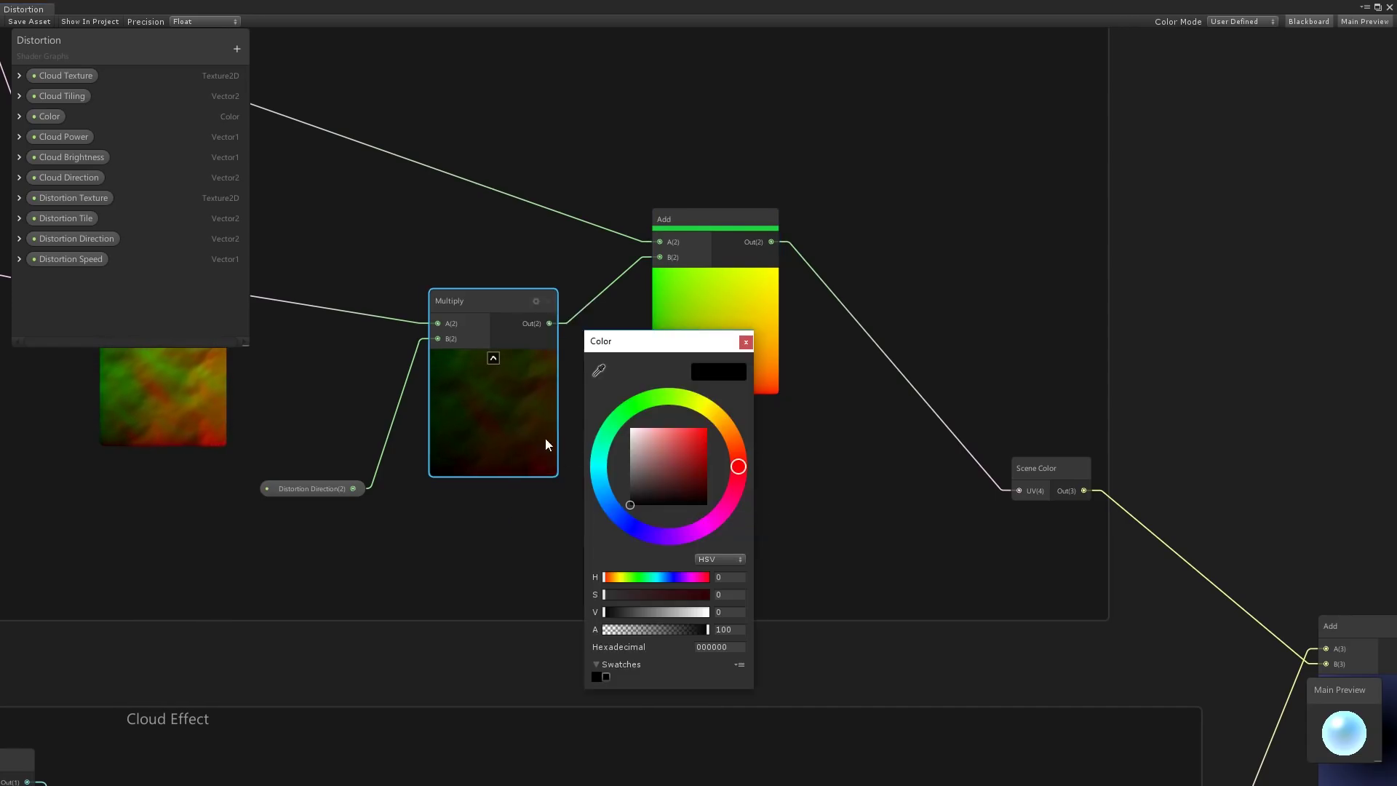
{"action": "left_click", "coordinate": [651, 479]}
{"action": "left_click_drag", "start_coordinate": [652, 475], "coordinate": [718, 421]}
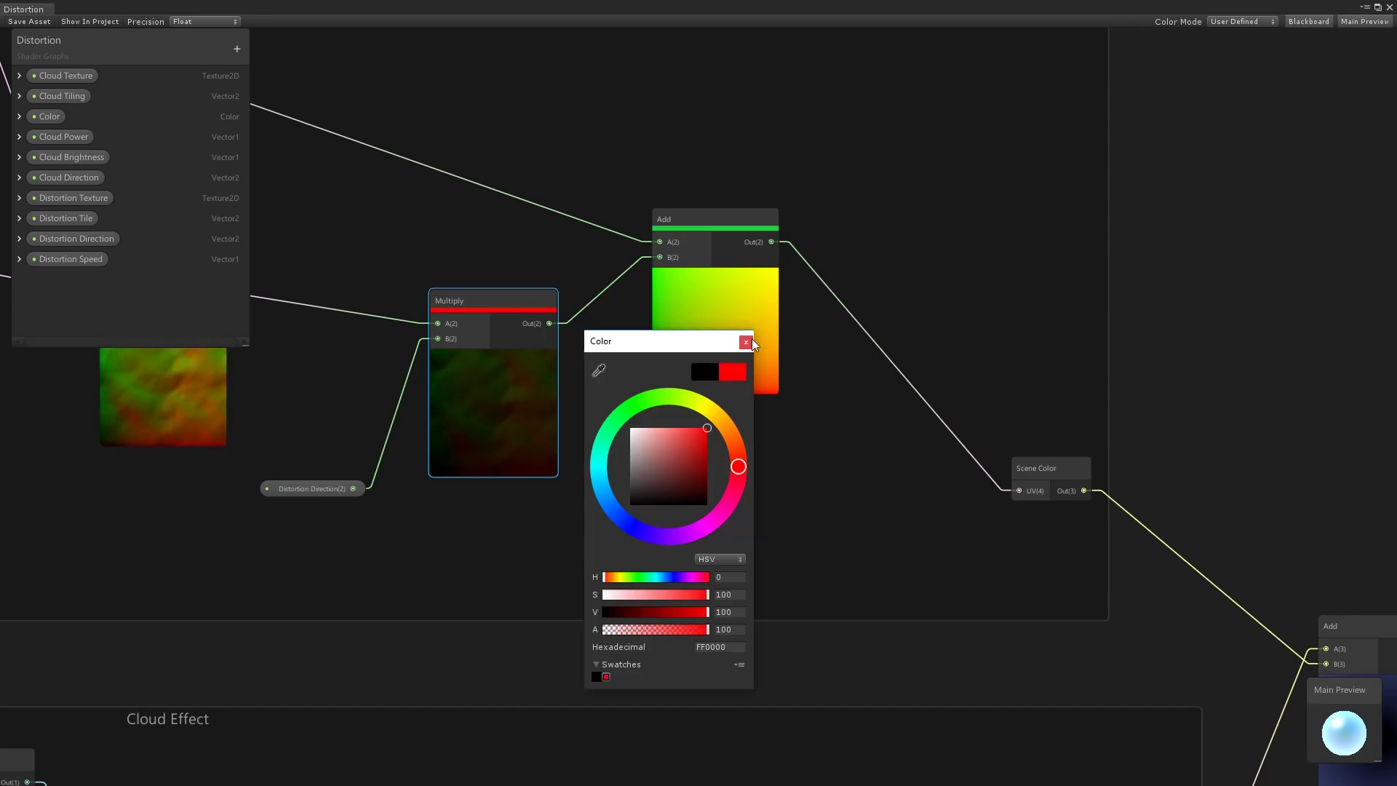
{"action": "left_click", "coordinate": [747, 342]}
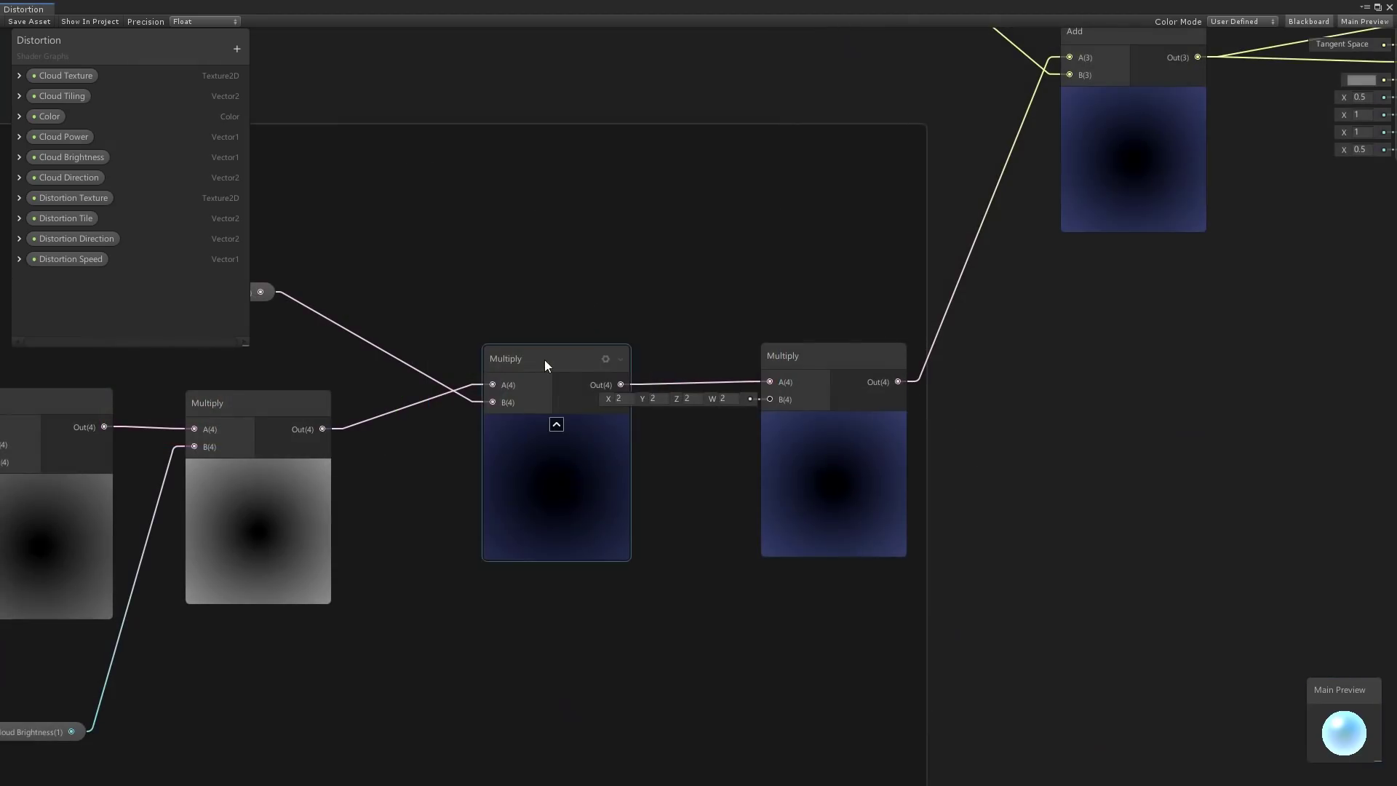
Open the Precision options of the Cloud Effect's Multiply node that the Color property feeds
{"action": "left_click", "coordinate": [593, 361]}
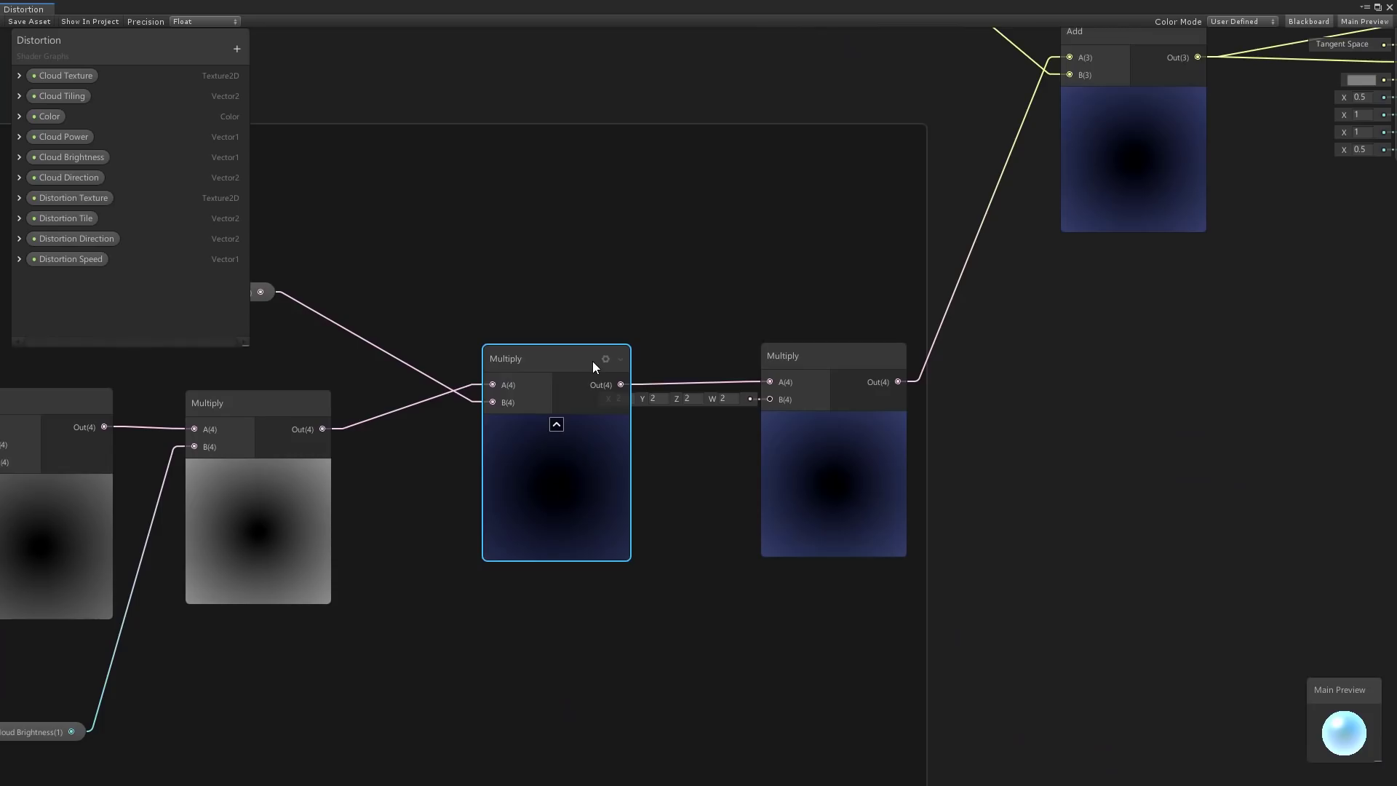
{"action": "left_click", "coordinate": [605, 359]}
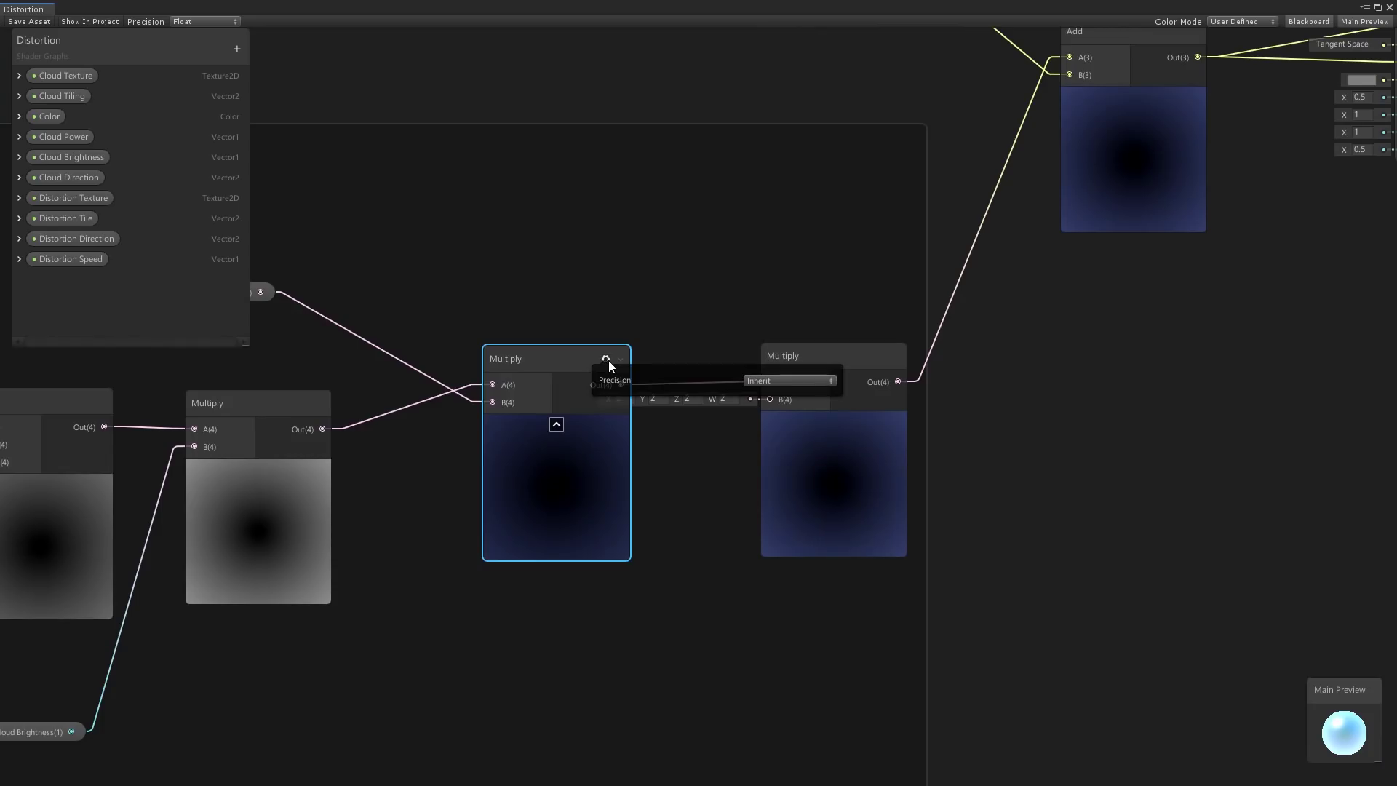
{"action": "left_click", "coordinate": [767, 379]}
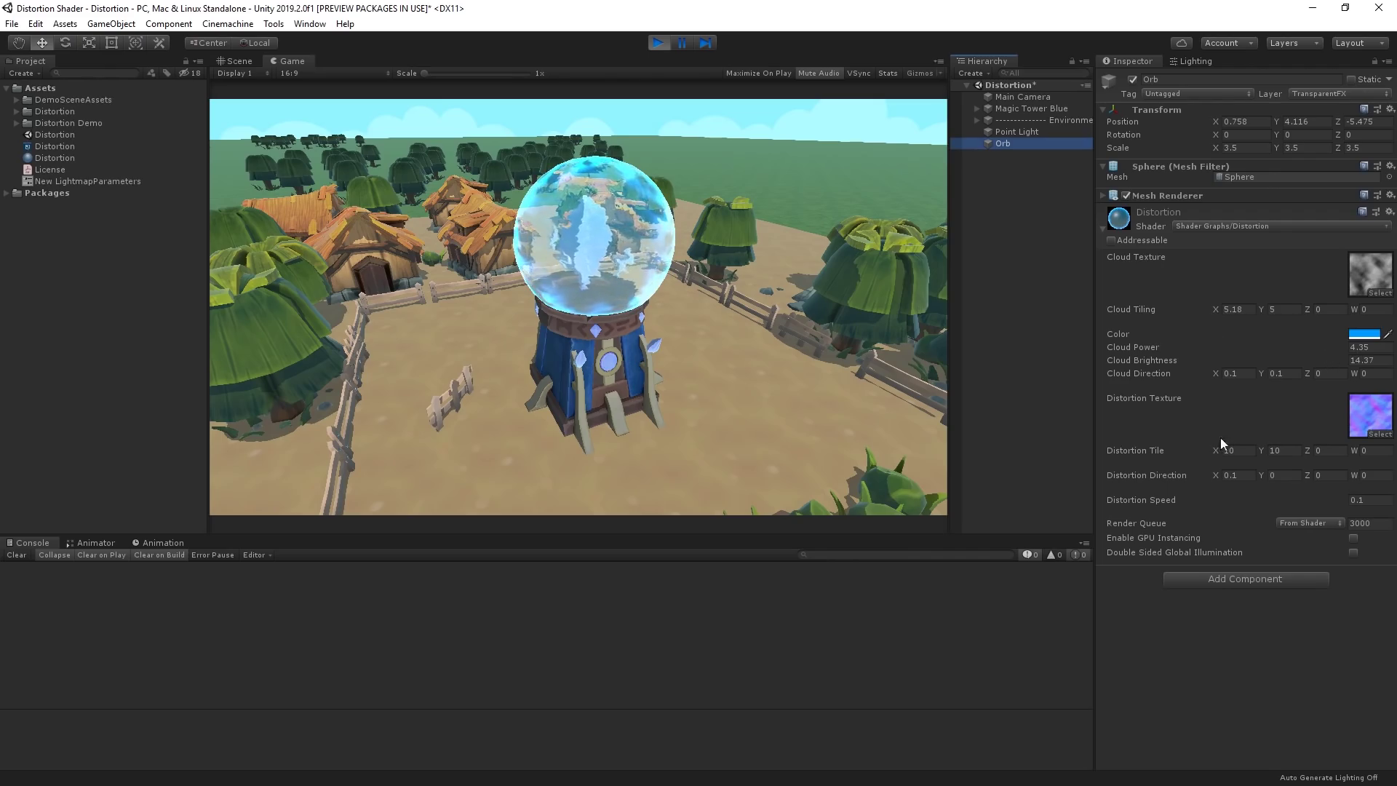
Raise the orb material's Cloud Power to about 7.23 while the scene is playing
{"action": "left_click_drag", "start_coordinate": [1314, 340], "coordinate": [1388, 348]}
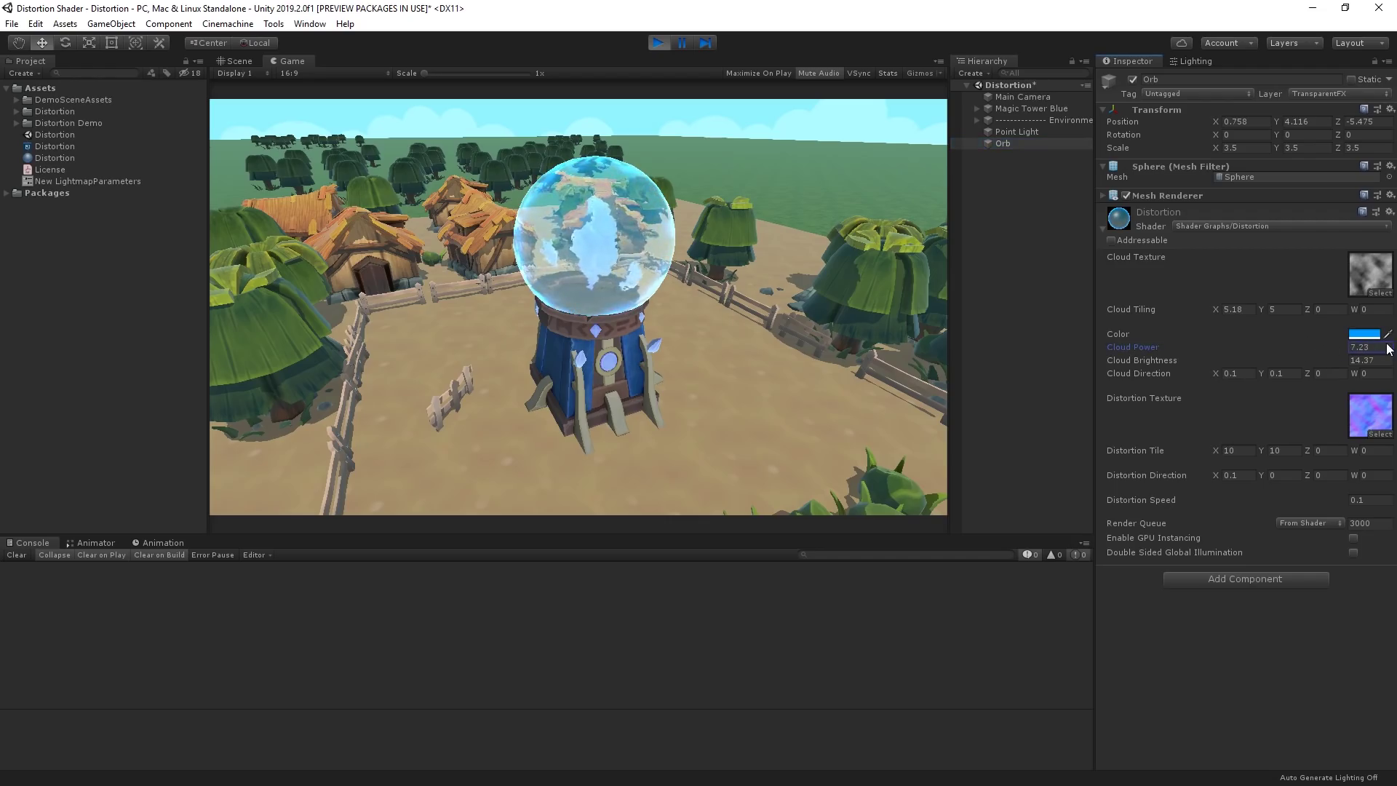